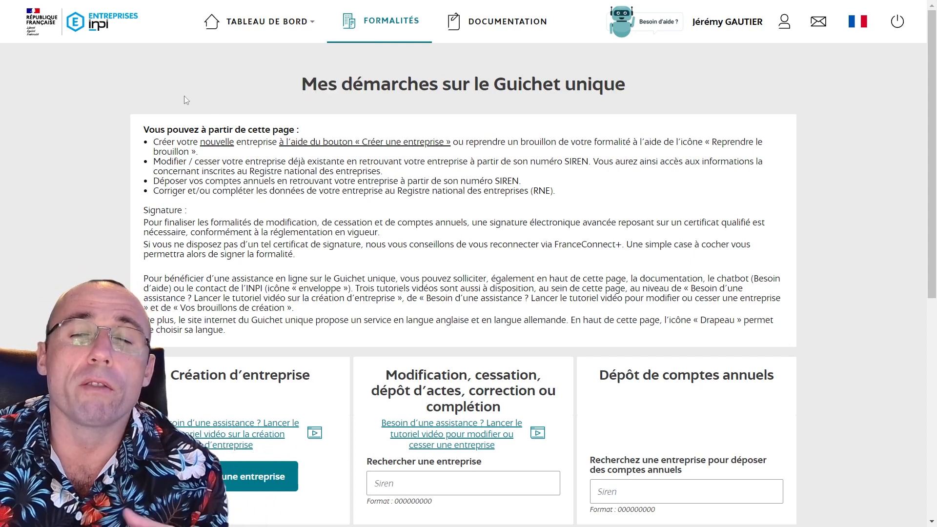
# Paste BRAKSTAR's SIREN into the Modification, cessation search field on Formalités
pyautogui.scroll(-4, 418, 229)
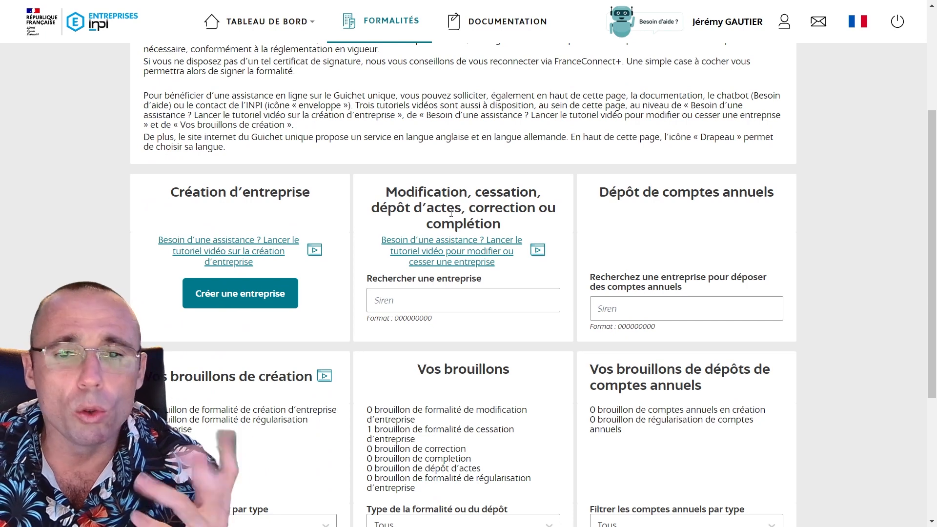
pyautogui.click(408, 297)
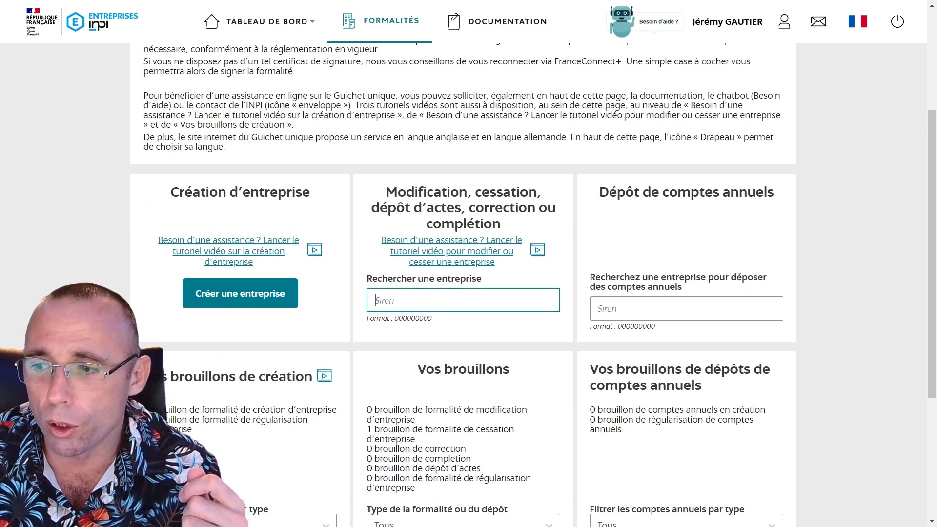
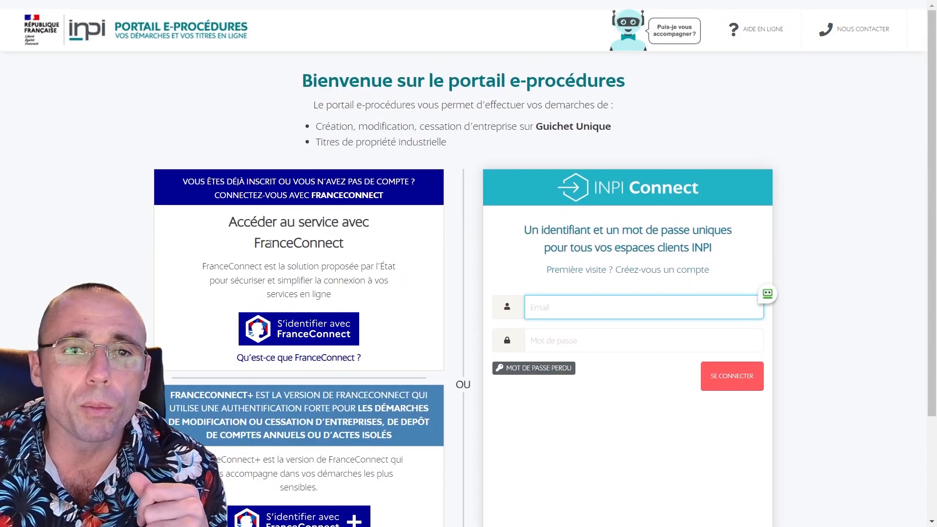
# Sign in through FranceConnect+ with L'Identité Numérique, then continue back to the INPI site
pyautogui.scroll(-3, 262, 260)
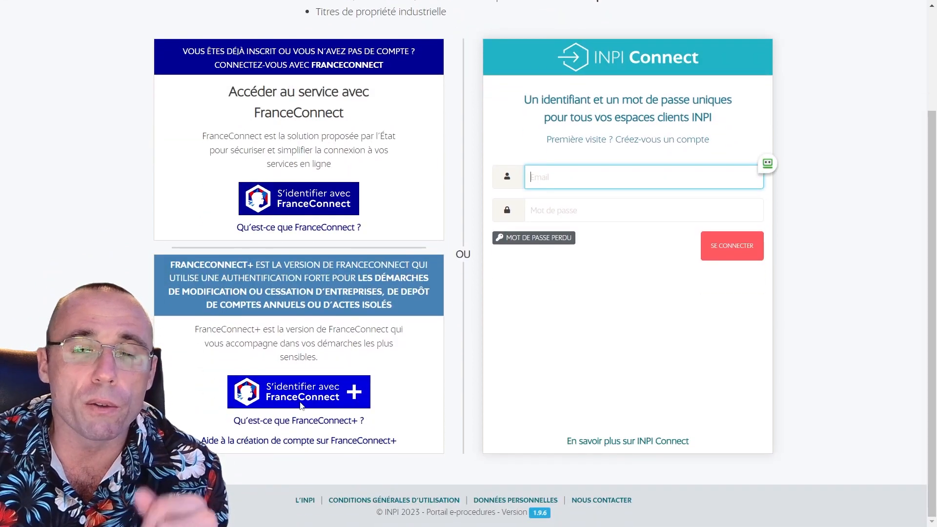
pyautogui.click(310, 399)
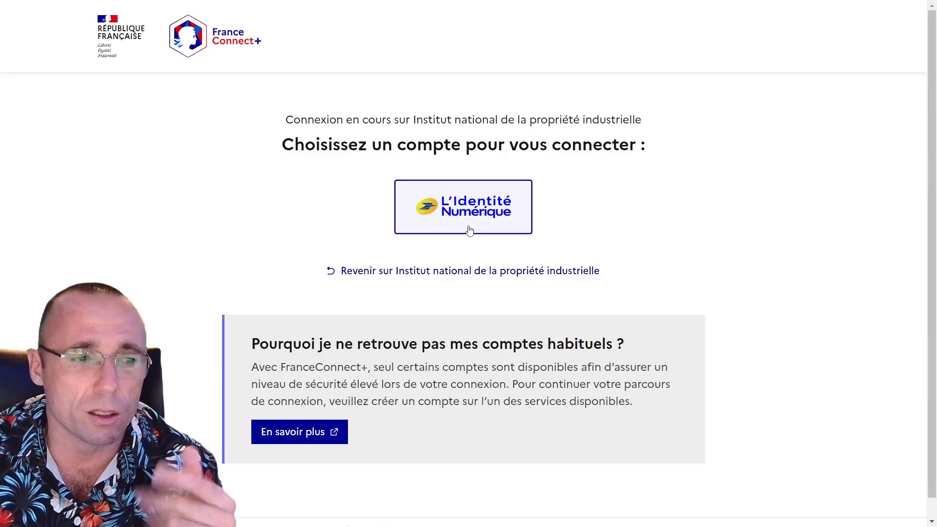
pyautogui.click(504, 211)
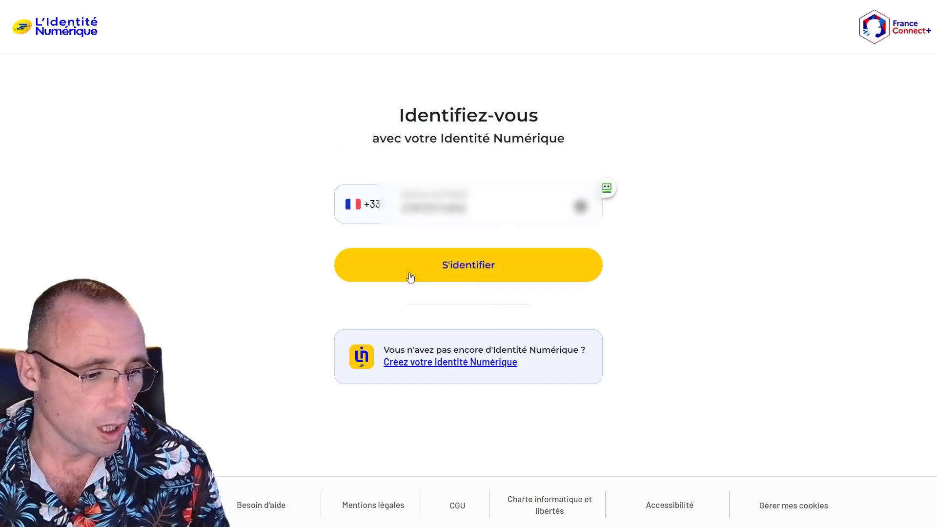
pyautogui.click(410, 277)
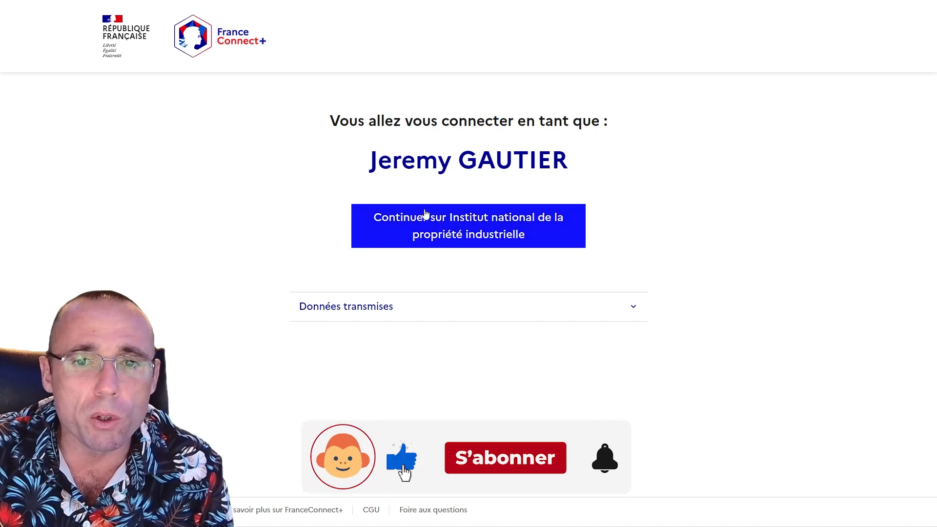
pyautogui.click(459, 223)
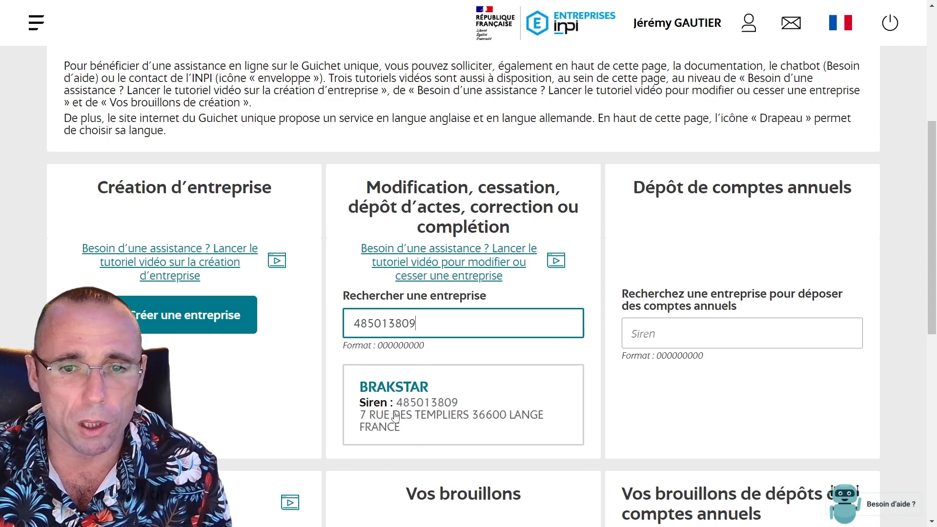
# Open BRAKSTAR, choose Cesser l'entreprise, and declare a dissolution of type Avec liquidation
pyautogui.click(393, 414)
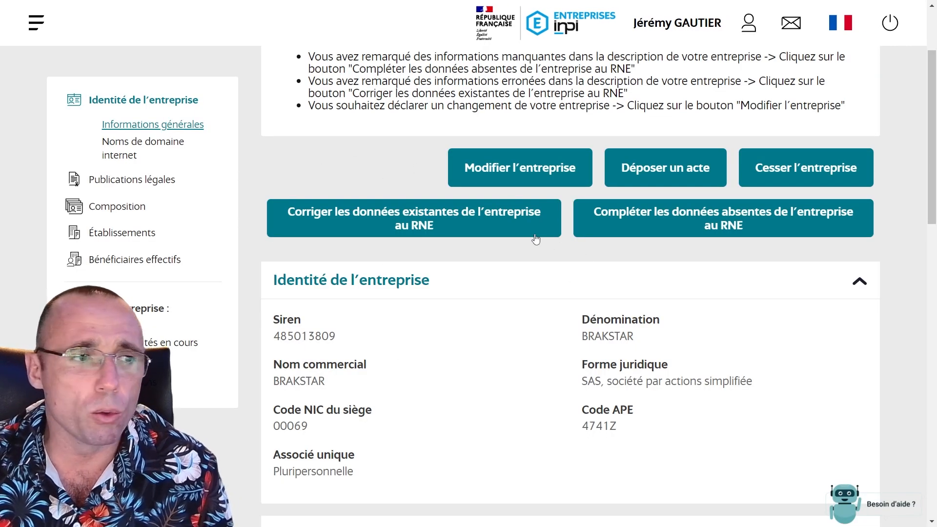
pyautogui.hotkey('ctrl', '+')
pyautogui.hotkey('ctrl', '+')
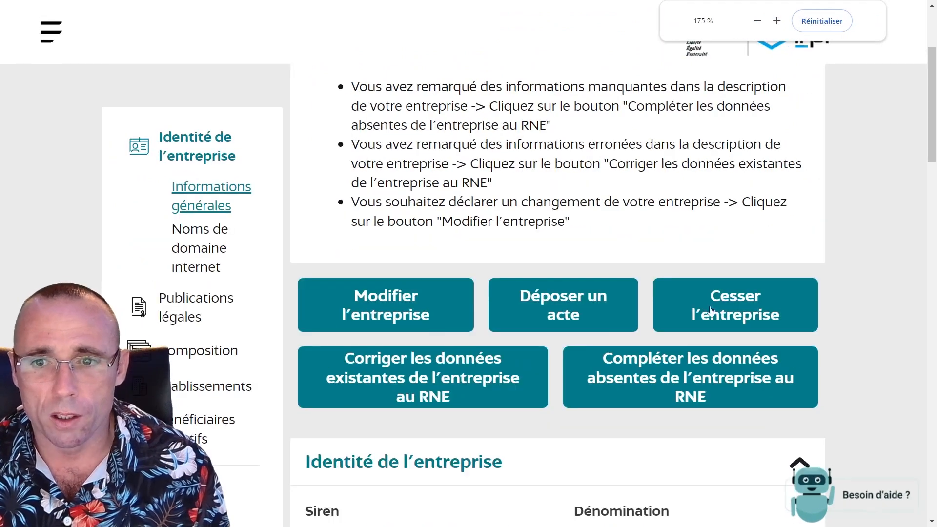
pyautogui.click(747, 328)
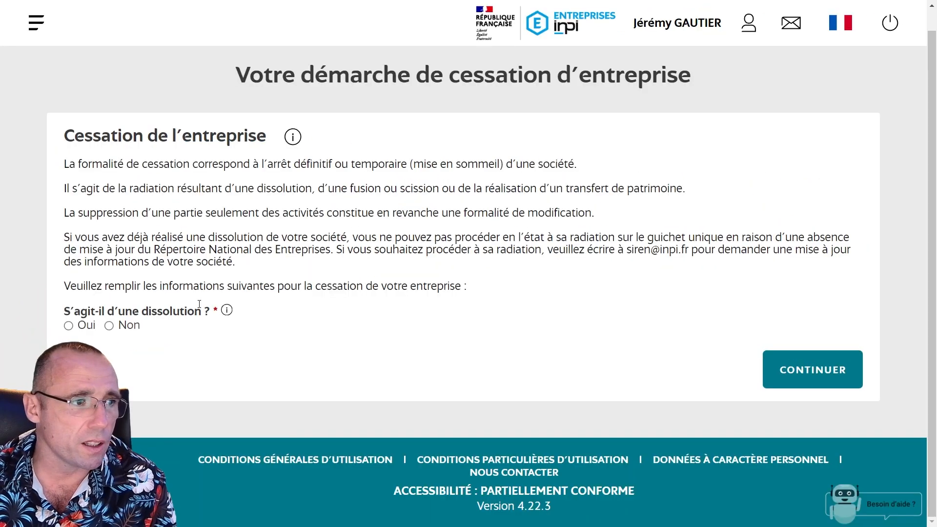
pyautogui.click(74, 326)
pyautogui.click(142, 367)
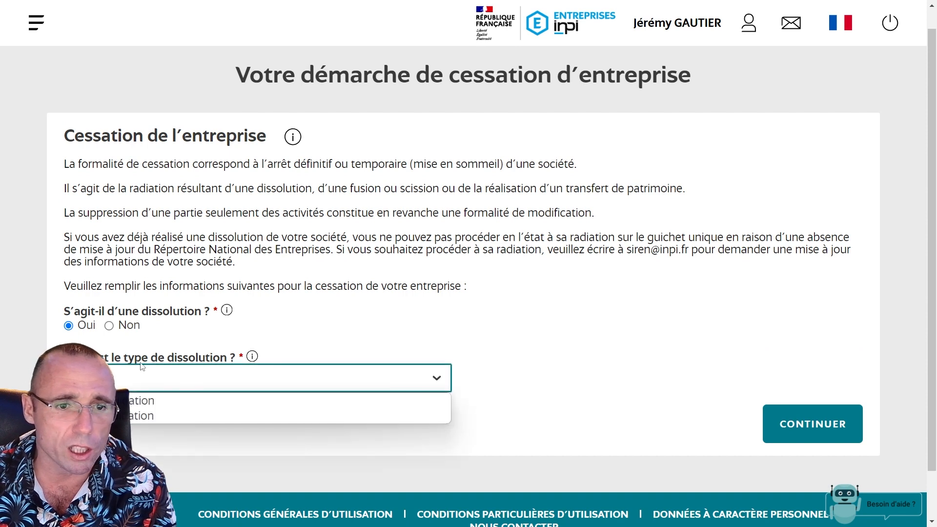
pyautogui.click(150, 401)
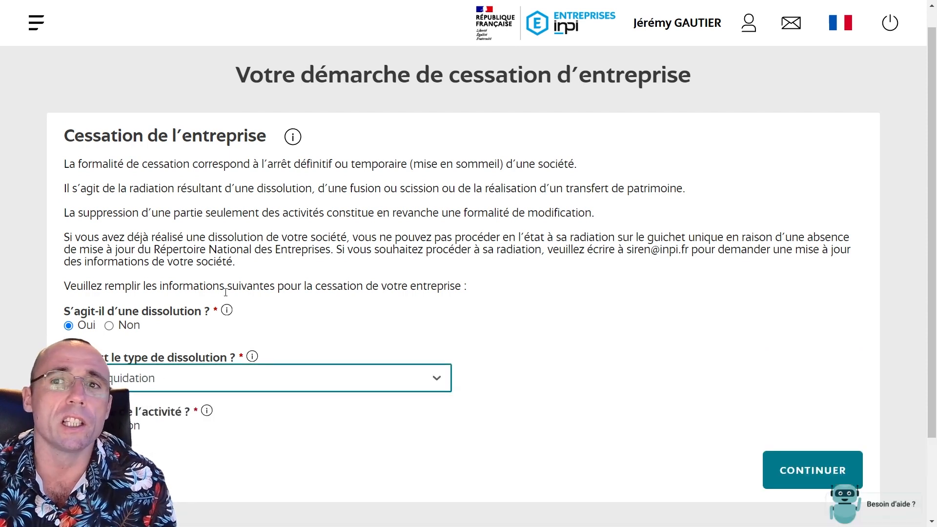
pyautogui.scroll(-2, 77, 307)
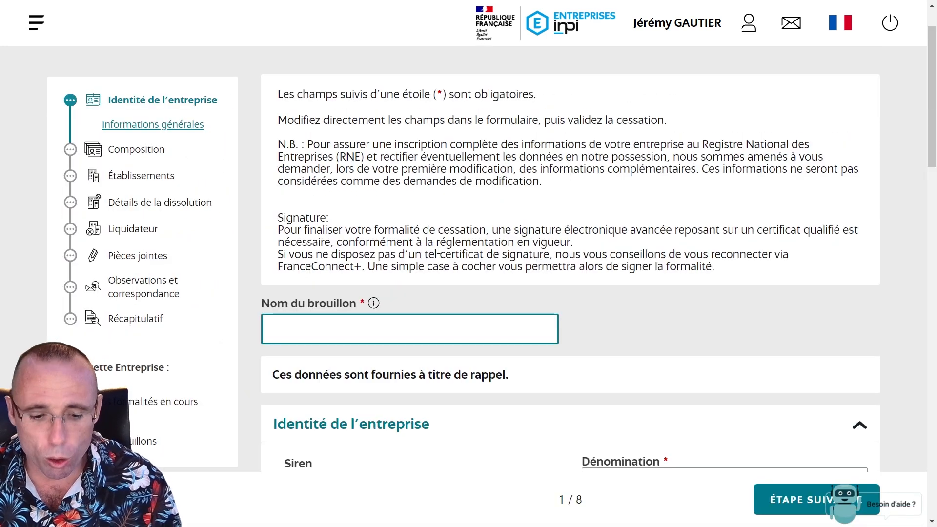
# Name the draft 'cessation gg' and set the financial year-end to 31 December
pyautogui.write('cessation gg')
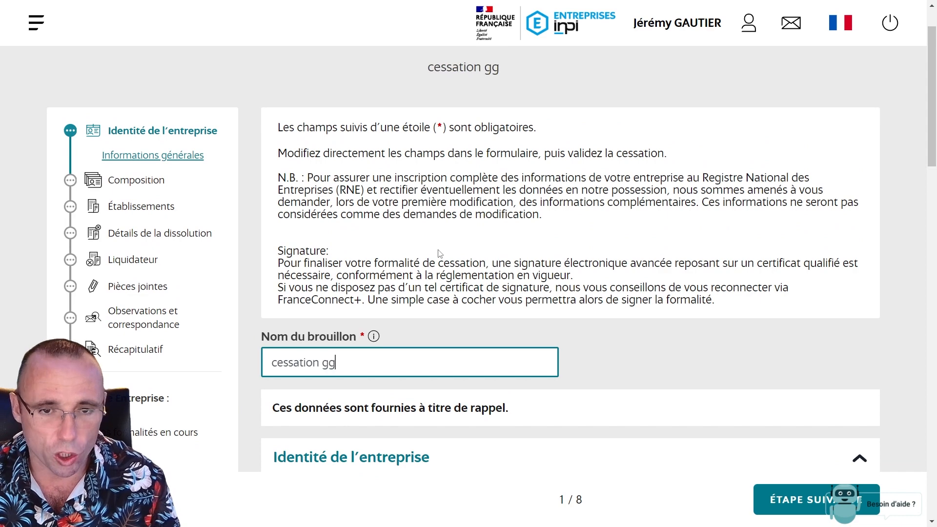
pyautogui.scroll(-5, 569, 323)
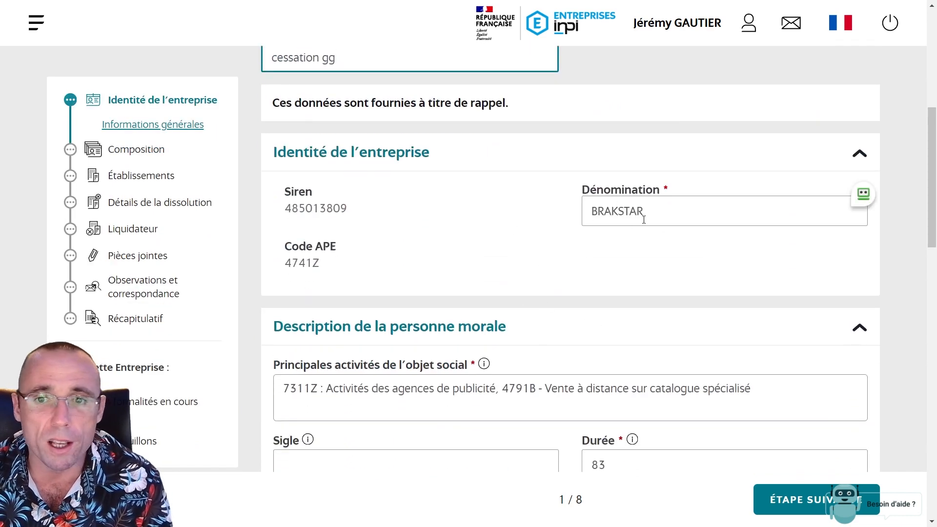
pyautogui.scroll(-3, 628, 211)
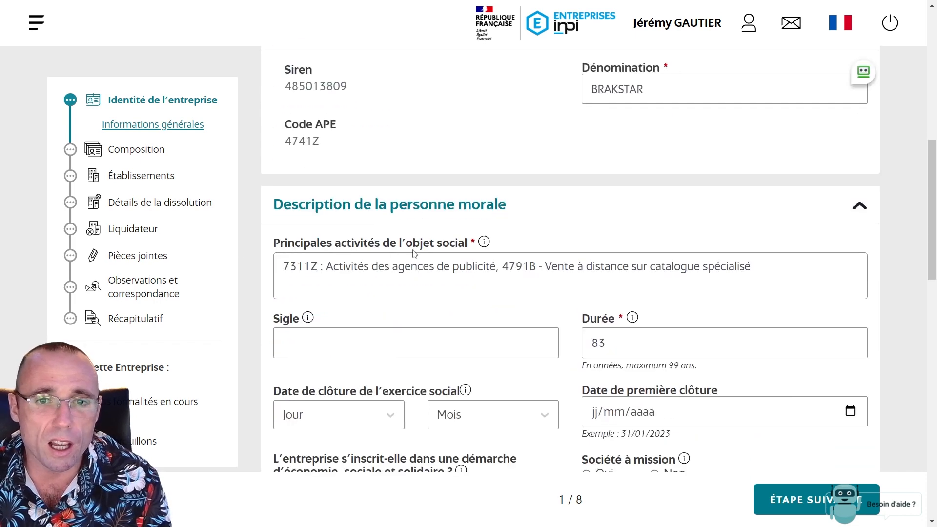
pyautogui.scroll(-1, 300, 257)
pyautogui.scroll(-3, 305, 291)
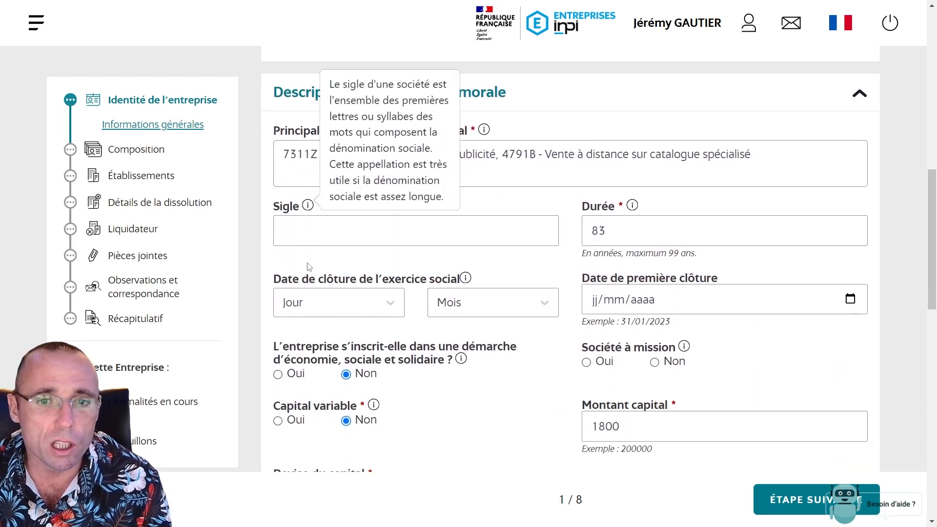
pyautogui.click(371, 242)
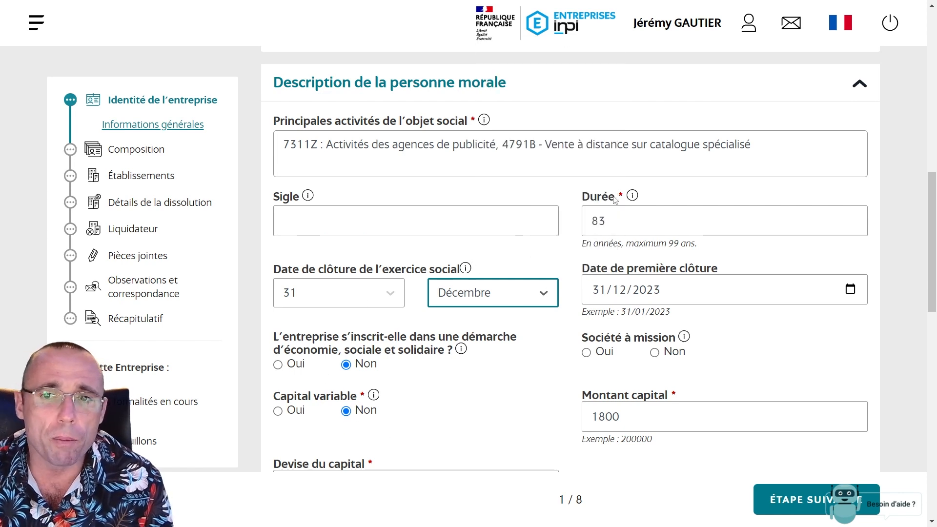
# Tick the address publicity acknowledgement checkbox
pyautogui.scroll(1, 617, 219)
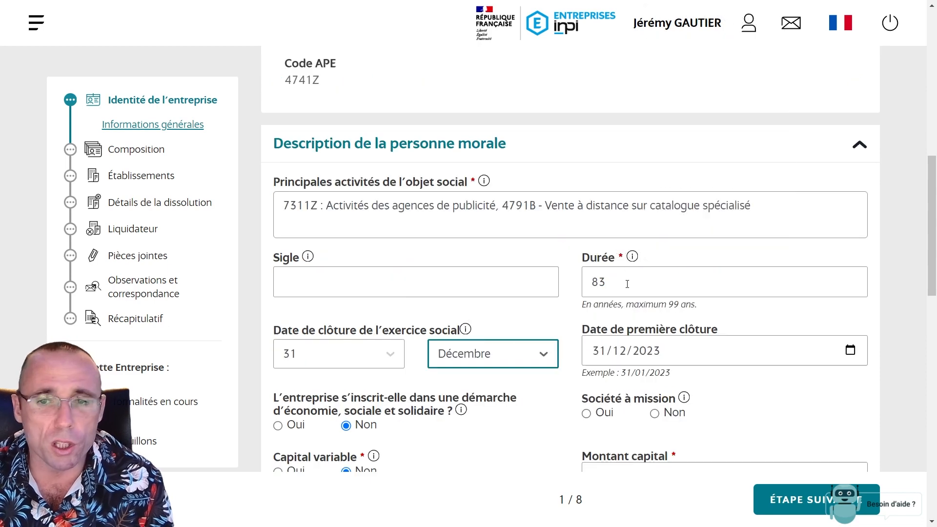
pyautogui.scroll(-4, 617, 354)
pyautogui.scroll(-5, 335, 268)
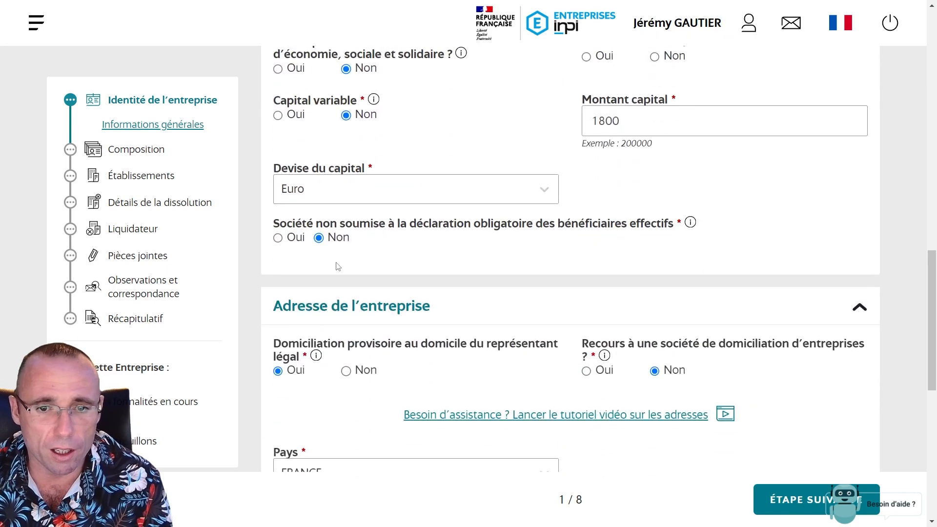
pyautogui.moveTo(317, 163)
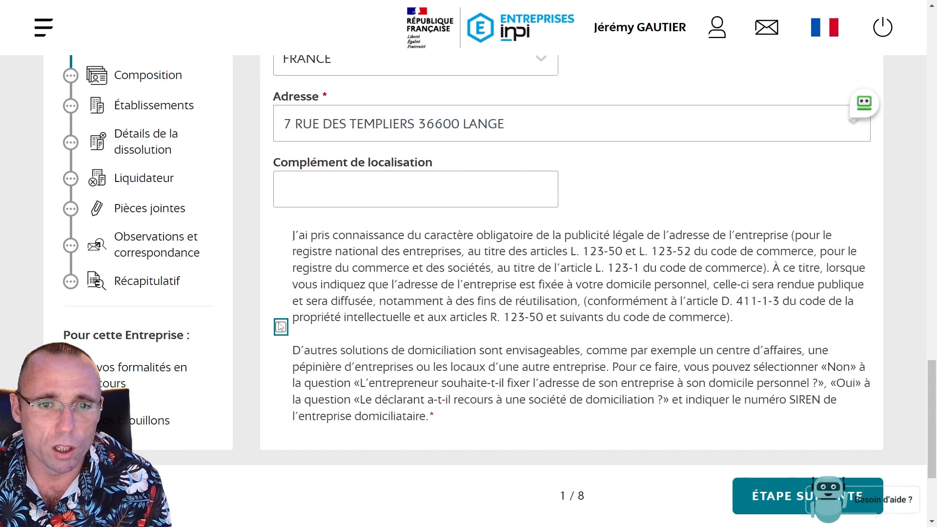
pyautogui.click(281, 326)
pyautogui.scroll(-3, 656, 438)
# Mark the Directeur Général role as not maintained, with Liquidateur as the new function
pyautogui.click(759, 365)
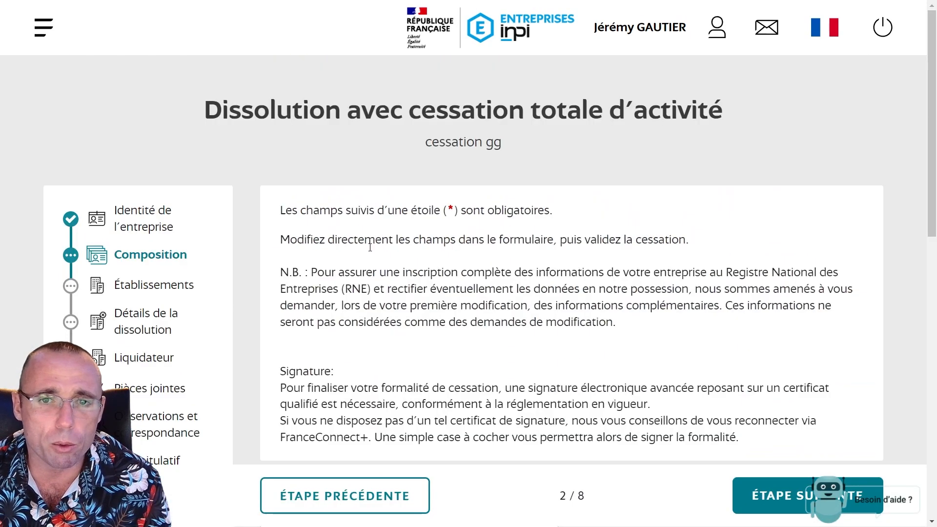
pyautogui.scroll(-5, 741, 369)
pyautogui.scroll(-2, 571, 263)
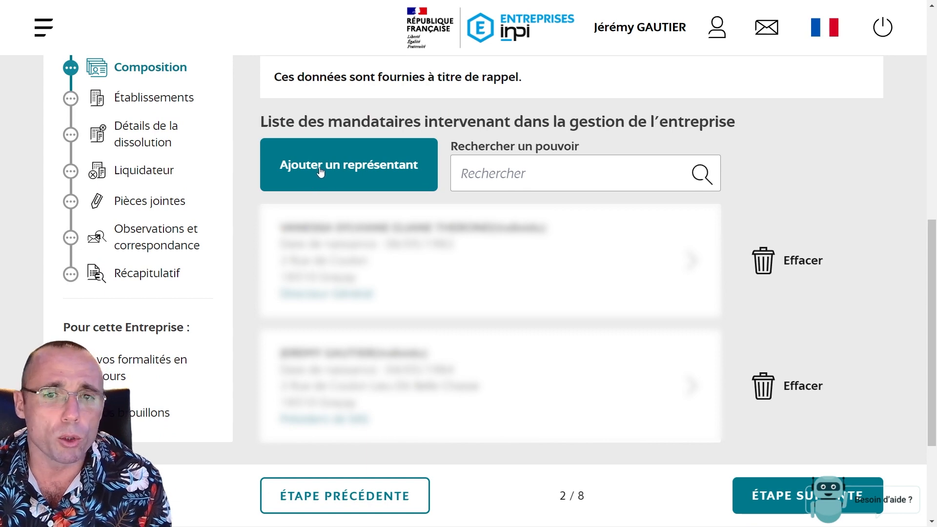
pyautogui.click(666, 239)
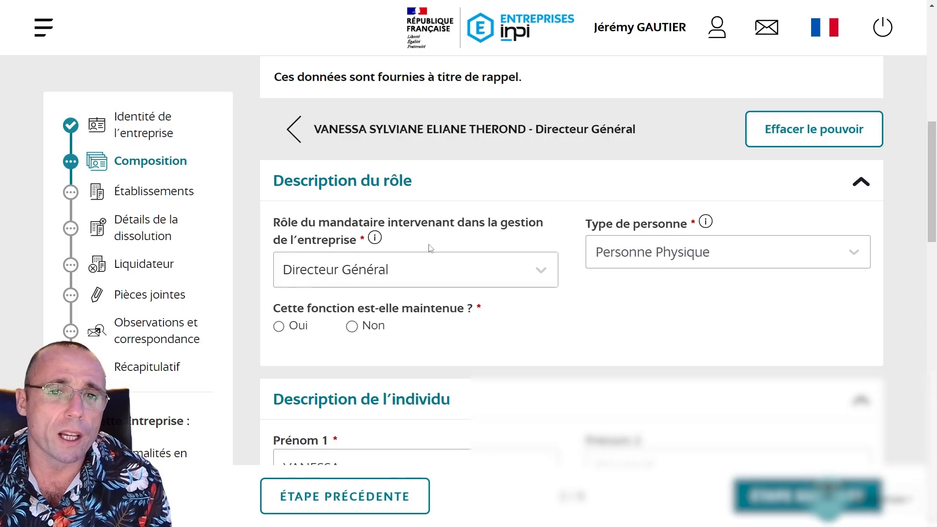
pyautogui.click(352, 329)
pyautogui.click(744, 340)
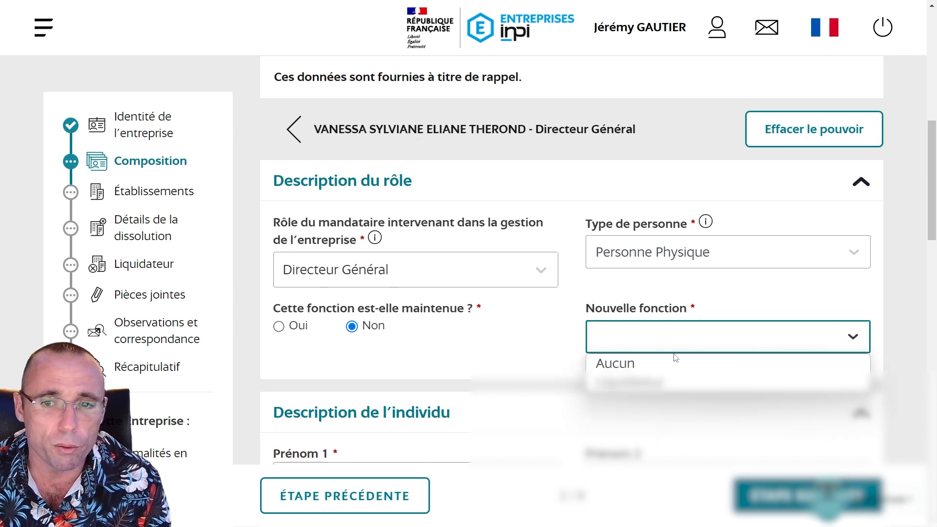
pyautogui.click(675, 362)
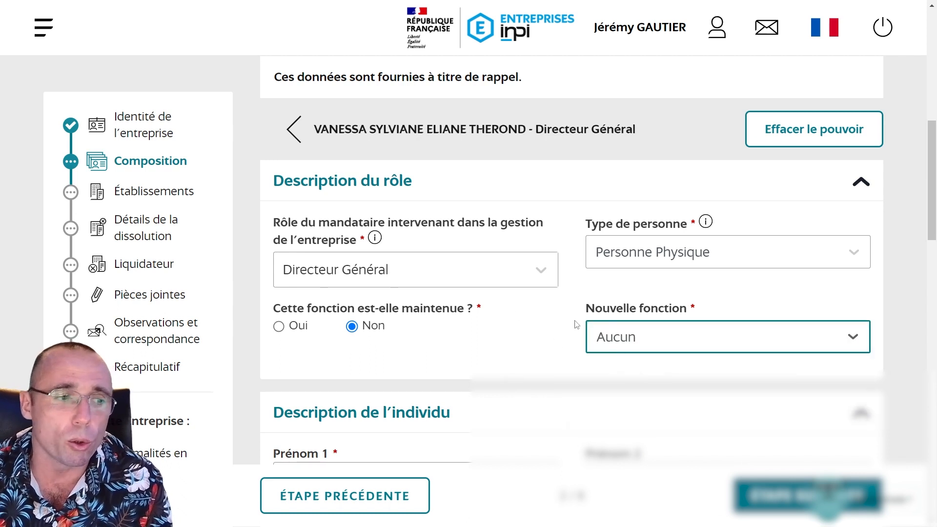
pyautogui.click(624, 337)
pyautogui.click(625, 381)
# Confirm Liquidateur as the new function and fill in this manager's gender and birth commune
pyautogui.scroll(-1, 630, 388)
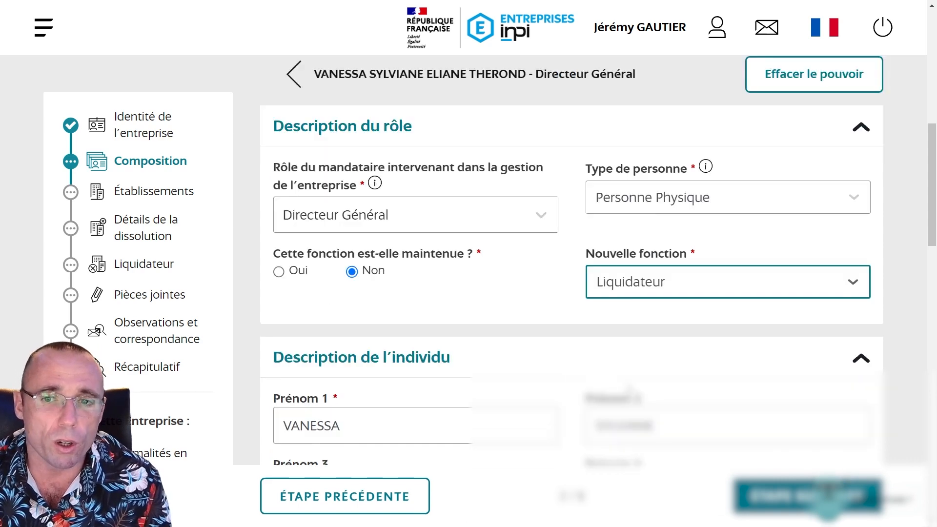
pyautogui.click(630, 281)
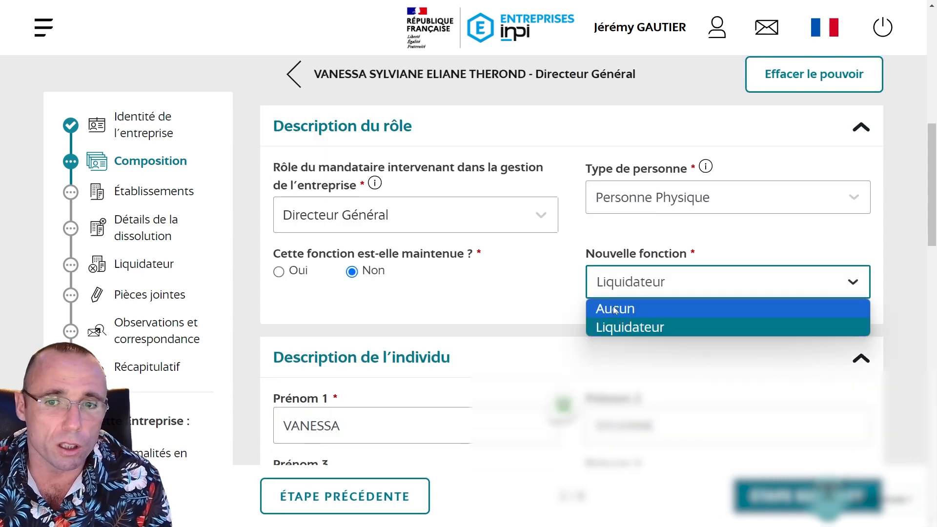
pyautogui.click(535, 239)
pyautogui.scroll(-10, 512, 287)
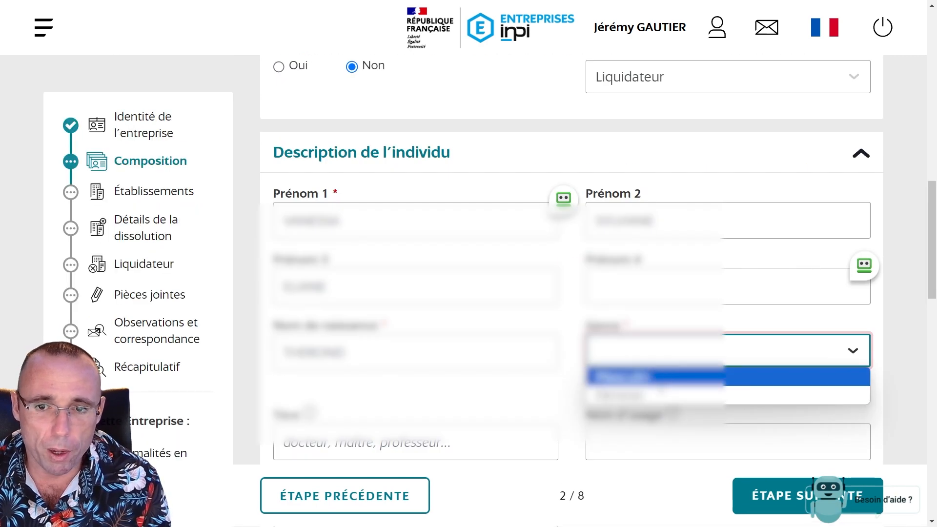
pyautogui.click(662, 393)
pyautogui.scroll(-6, 666, 371)
pyautogui.click(669, 323)
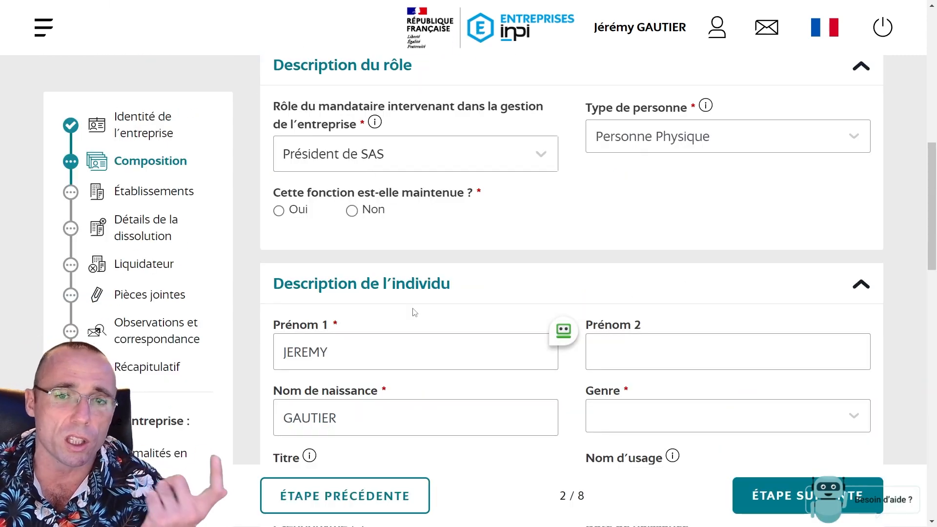
# End the Président de SAS role with new function Aucun, set gender Masculin and birth commune, then continue
pyautogui.click(351, 211)
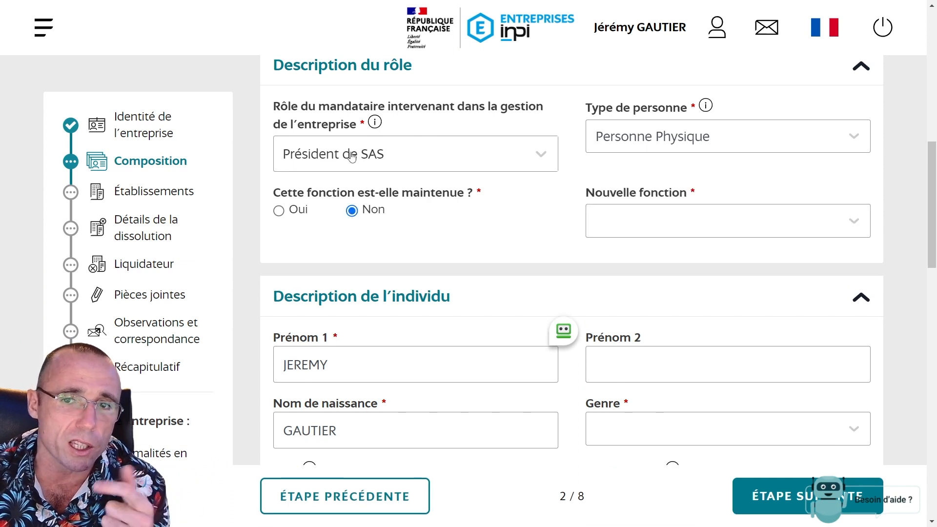
pyautogui.click(717, 227)
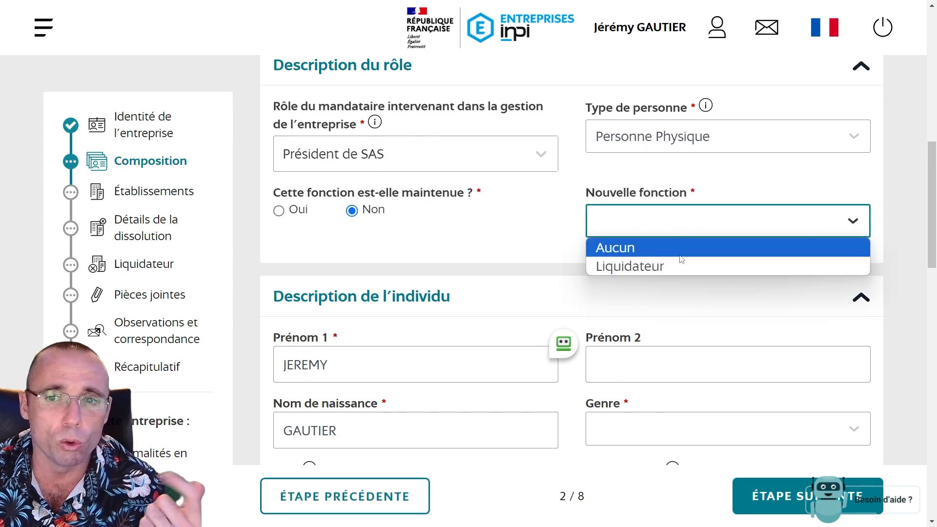
pyautogui.click(639, 247)
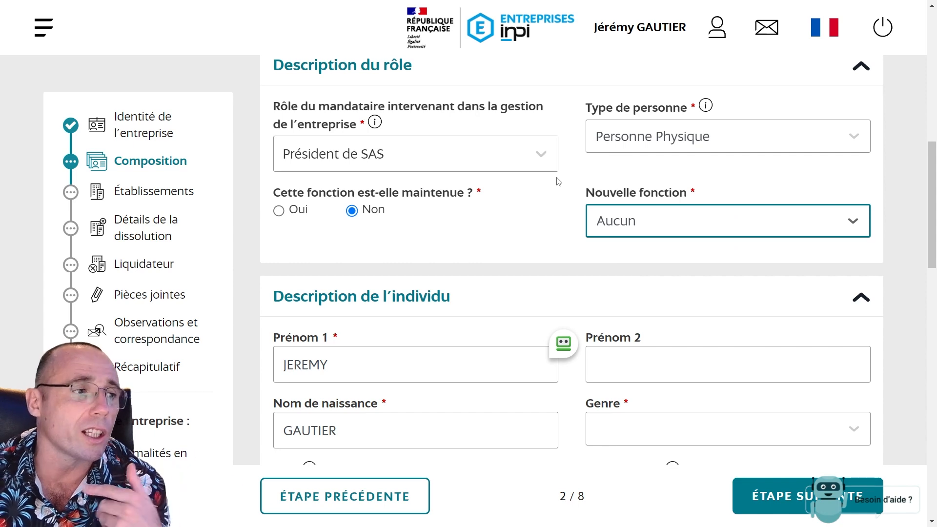
pyautogui.scroll(-15, 553, 180)
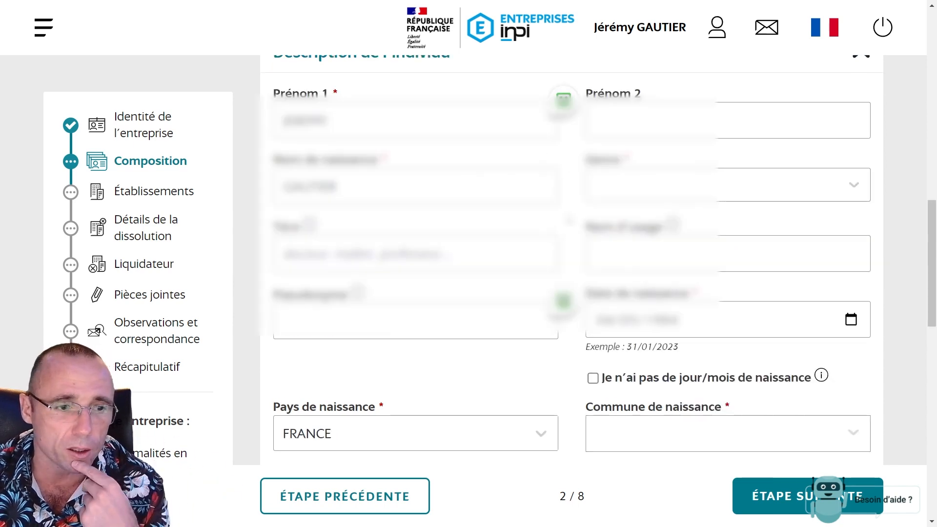
pyautogui.scroll(8, 499, 225)
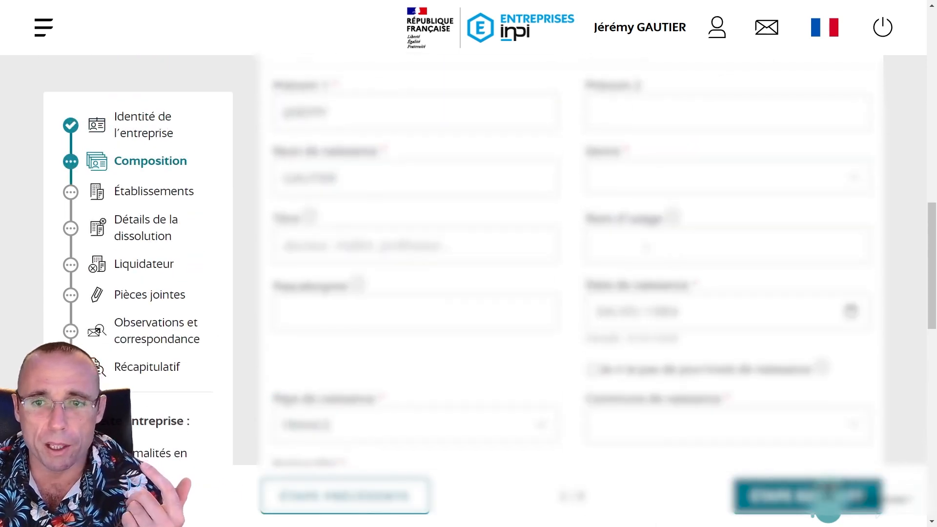
pyautogui.click(629, 182)
pyautogui.click(622, 211)
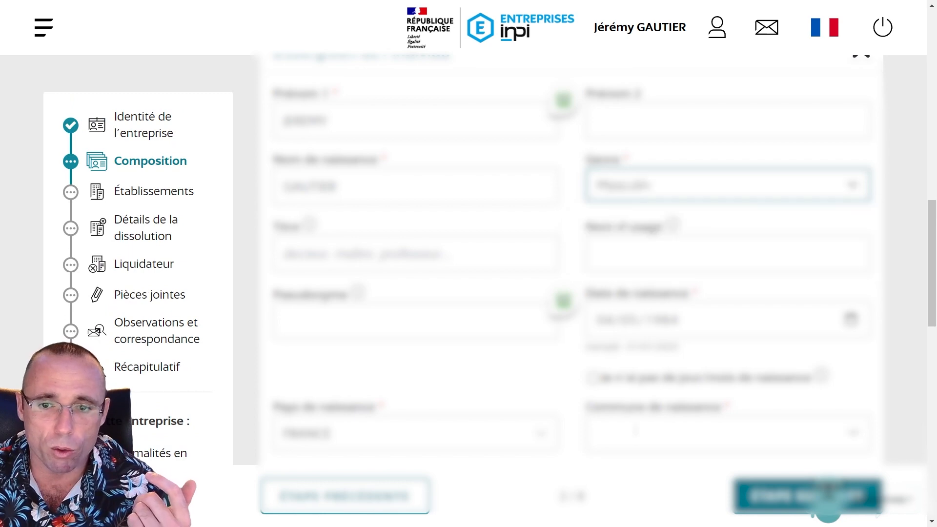
pyautogui.click(634, 430)
pyautogui.write('an')
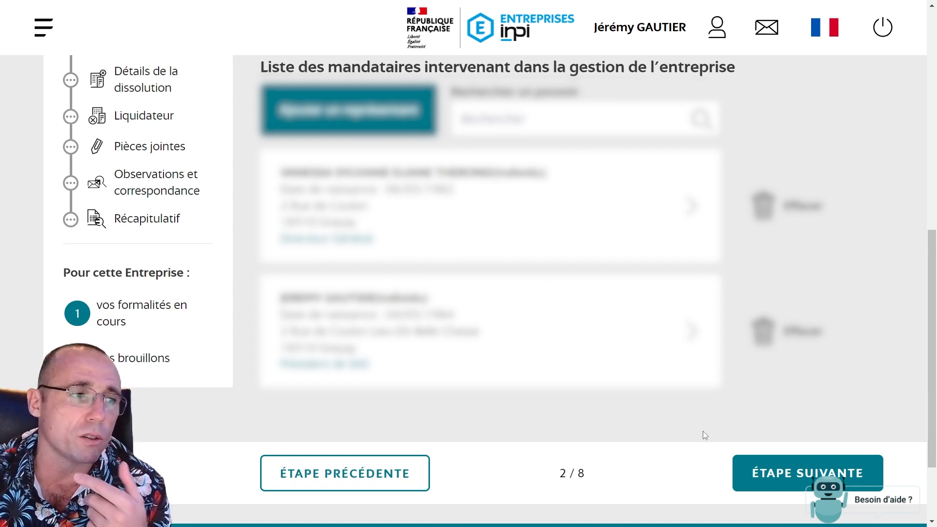
pyautogui.click(757, 478)
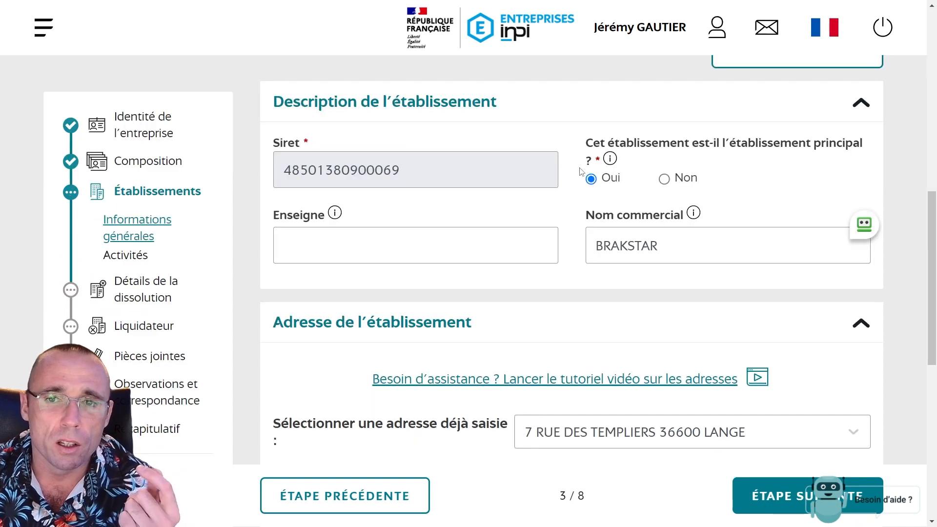
# Declare the establishment has no employees and continue through activities to the establishments list
pyautogui.scroll(-6, 450, 220)
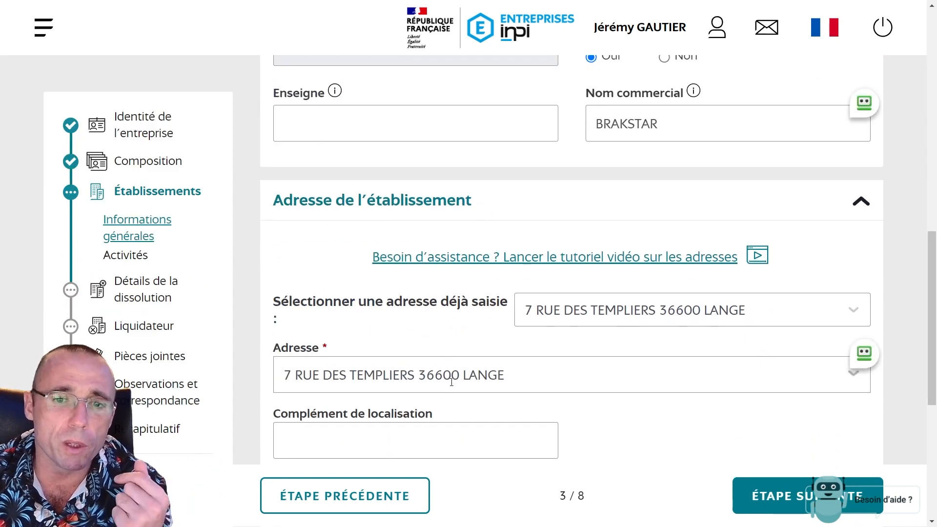
pyautogui.scroll(-3, 380, 376)
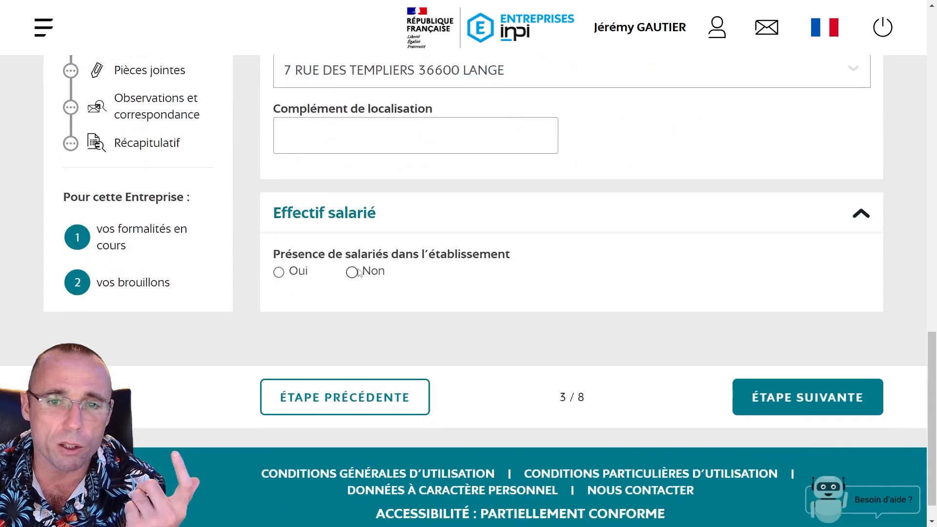
pyautogui.click(352, 272)
pyautogui.click(754, 397)
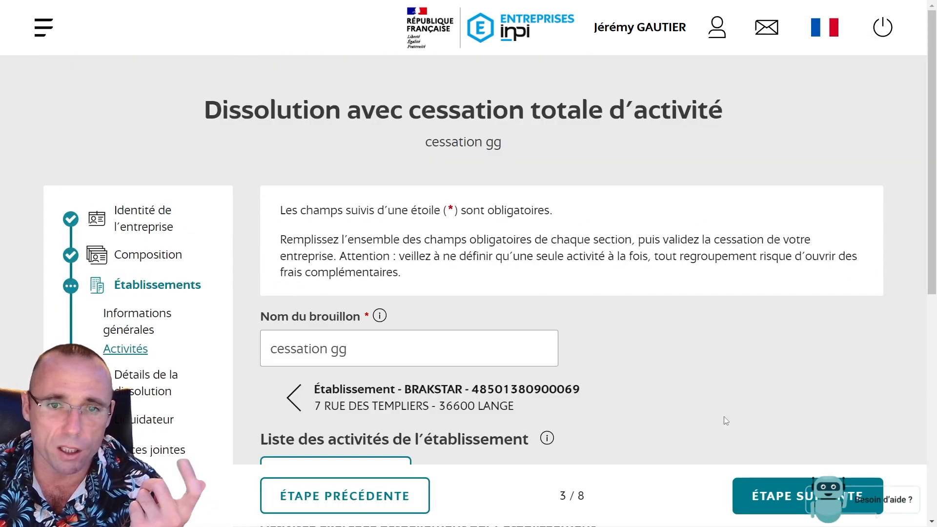
pyautogui.scroll(-6, 537, 342)
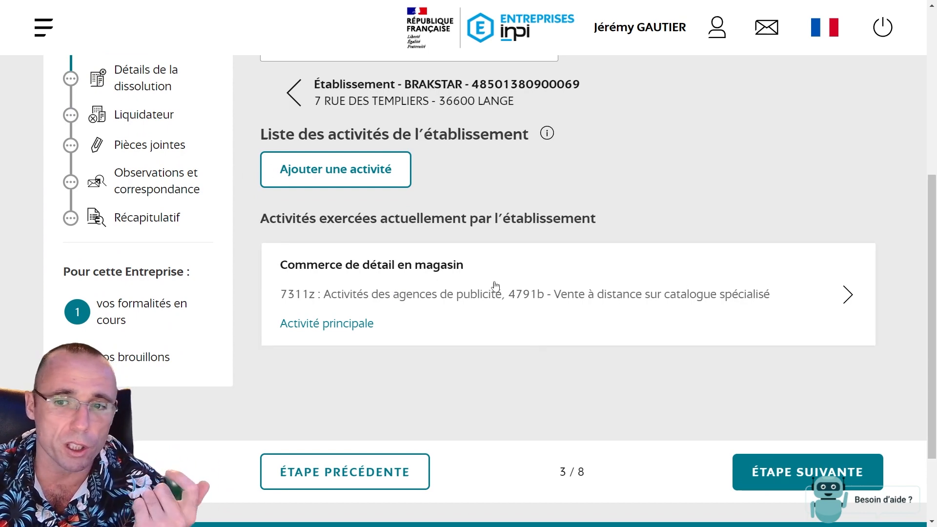
pyautogui.click(748, 472)
pyautogui.scroll(-8, 748, 472)
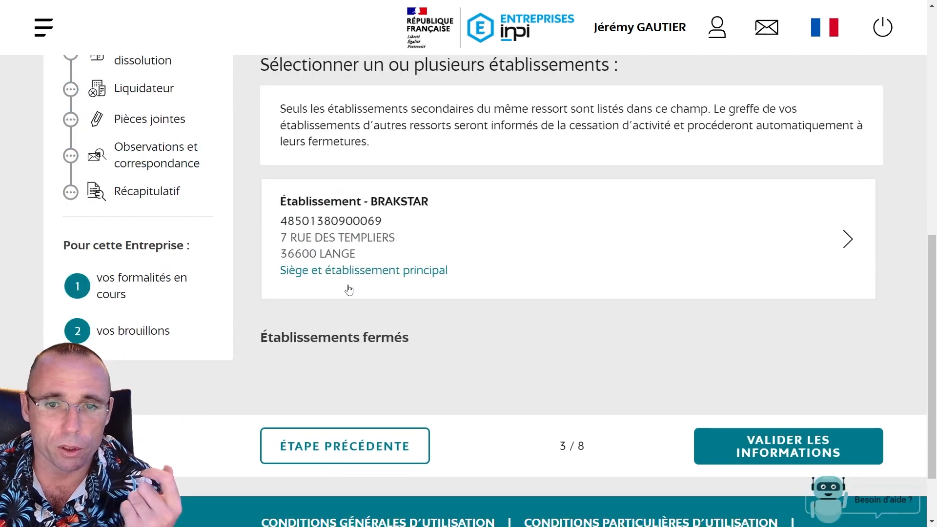
pyautogui.scroll(-4, 418, 331)
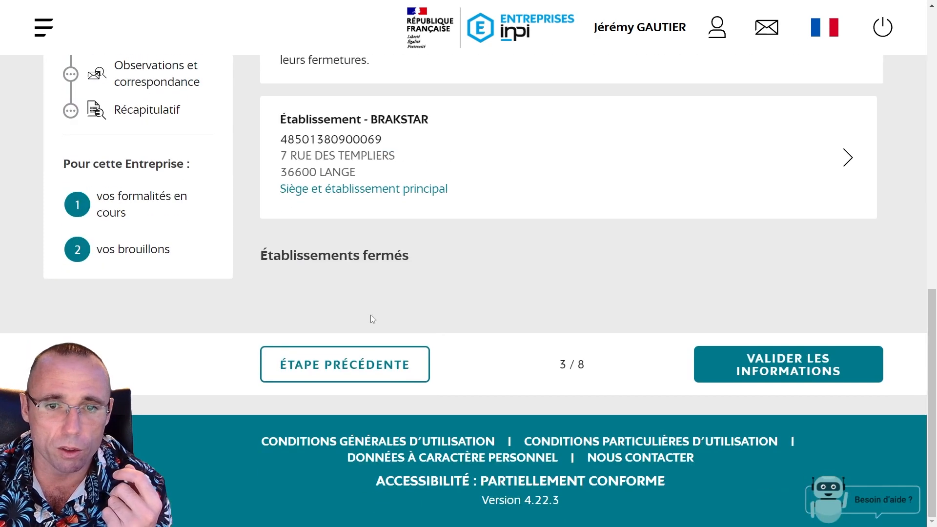
pyautogui.scroll(4, 372, 318)
# Close the BRAKSTAR establishment effective 01/01/2024 with destination Supprimé and validate
pyautogui.click(417, 323)
pyautogui.scroll(1, 391, 288)
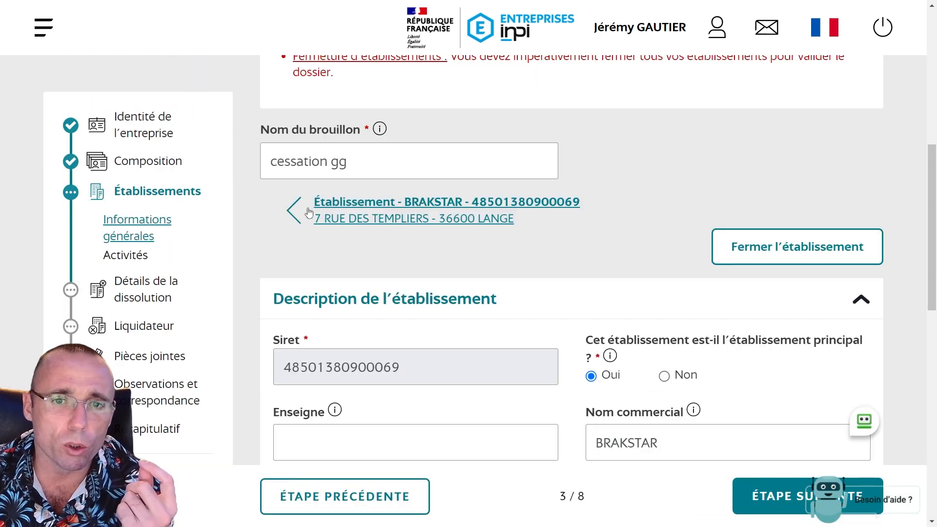
pyautogui.click(781, 259)
pyautogui.click(348, 344)
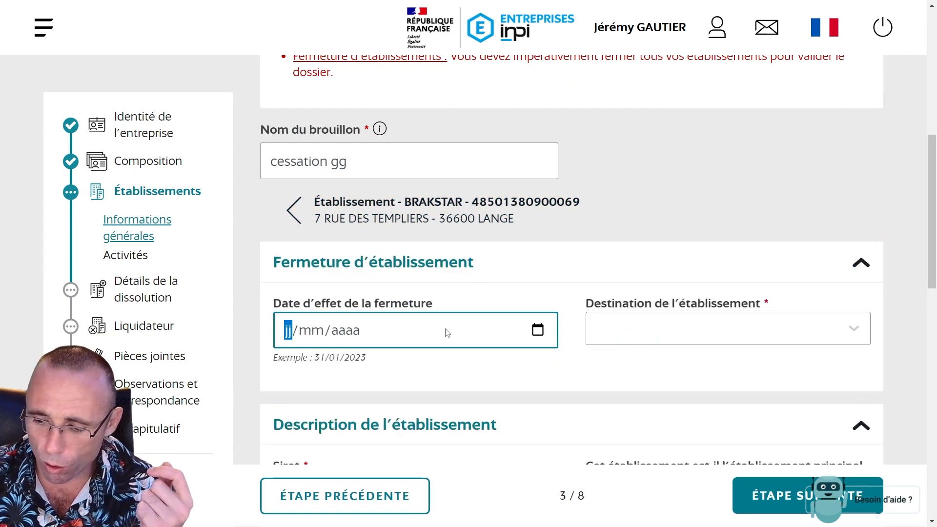
pyautogui.write('01/01/2024')
pyautogui.click(627, 319)
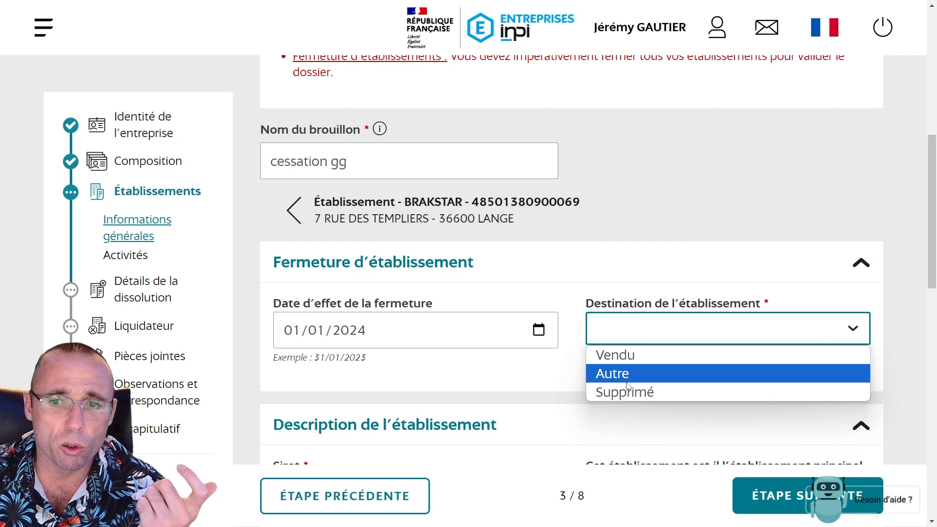
pyautogui.click(624, 392)
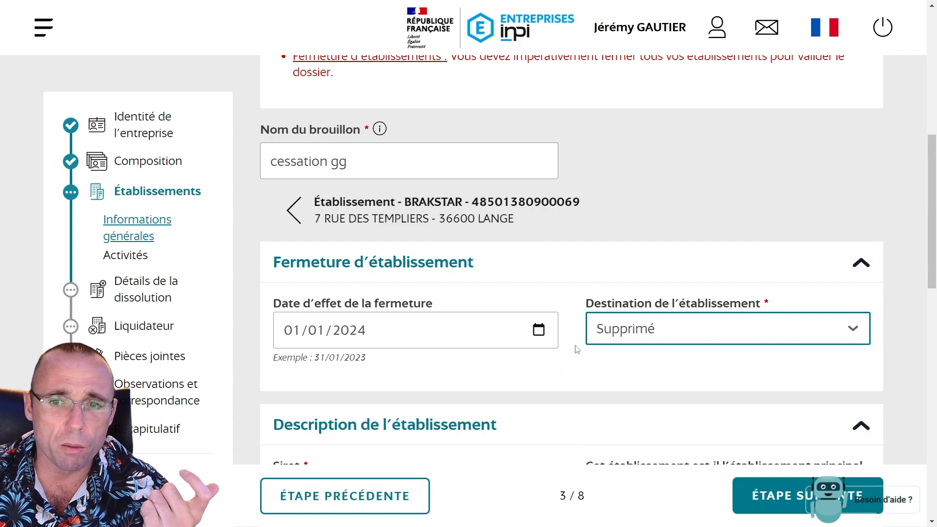
pyautogui.scroll(-15, 586, 251)
pyautogui.click(754, 372)
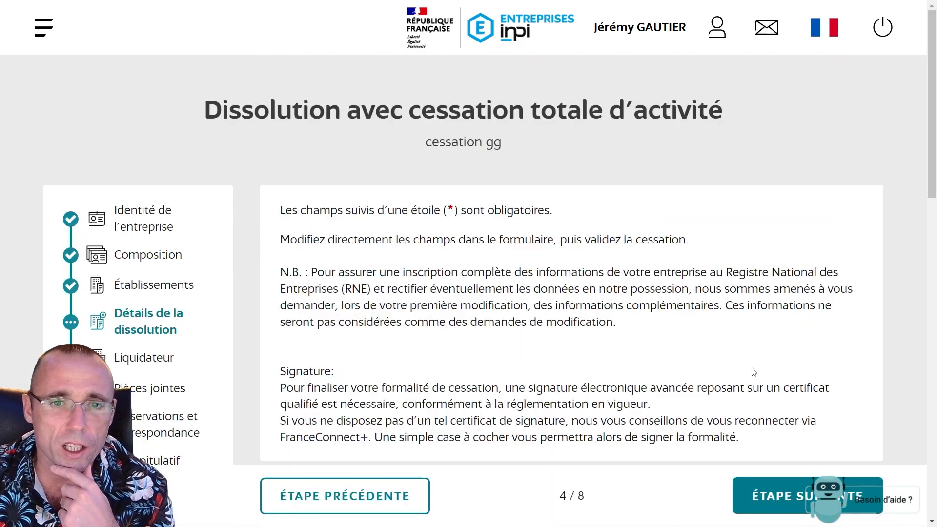
# Enter 01/01/2024 as dissolution and cessation dates, with liquidation at Adresse du liquidateur
pyautogui.scroll(-6, 588, 271)
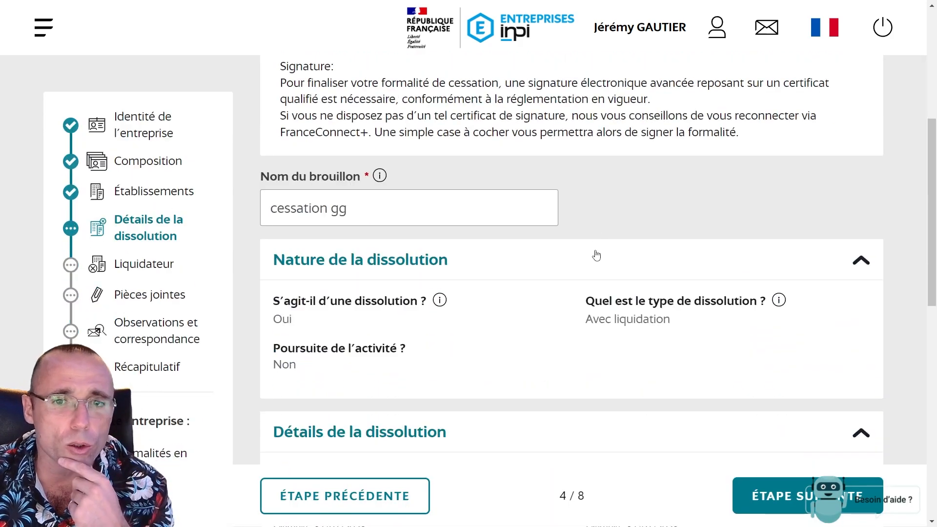
pyautogui.scroll(-1, 585, 250)
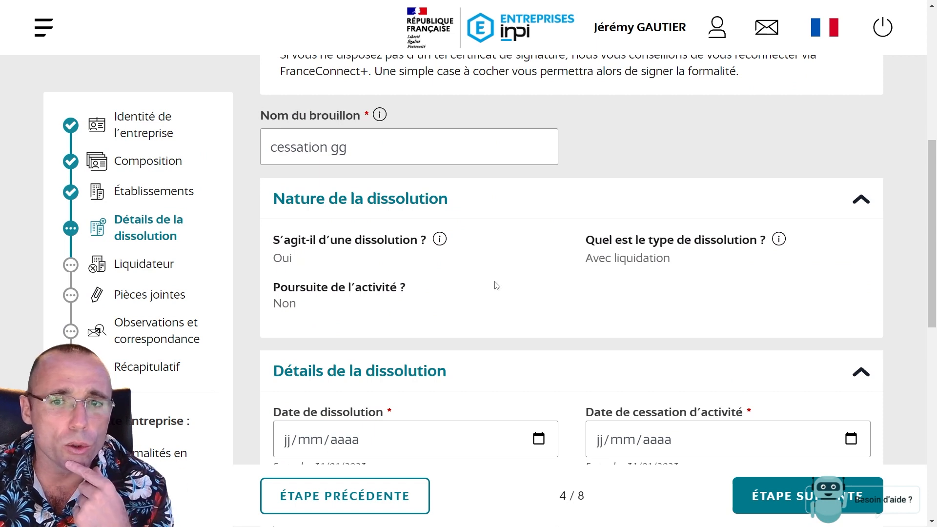
pyautogui.scroll(-2, 330, 261)
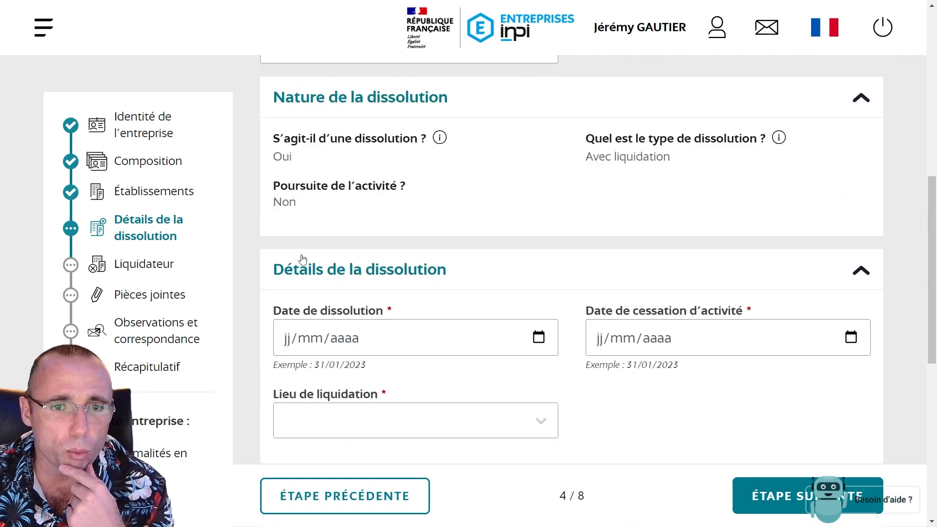
pyautogui.click(291, 320)
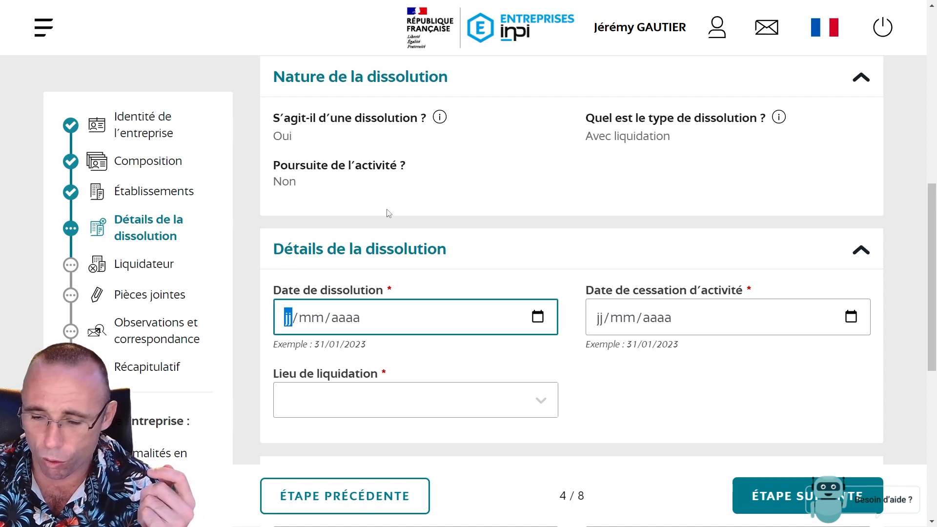
pyautogui.write('01012024')
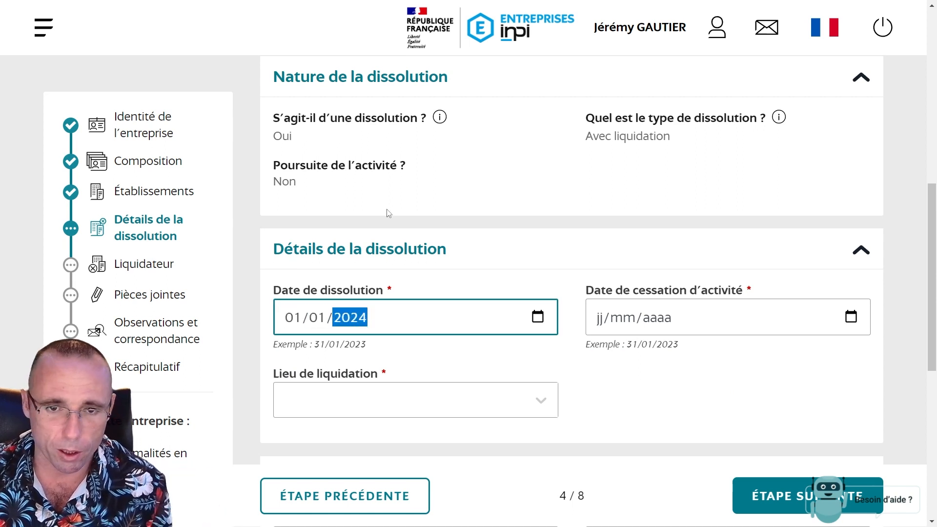
pyautogui.click(603, 325)
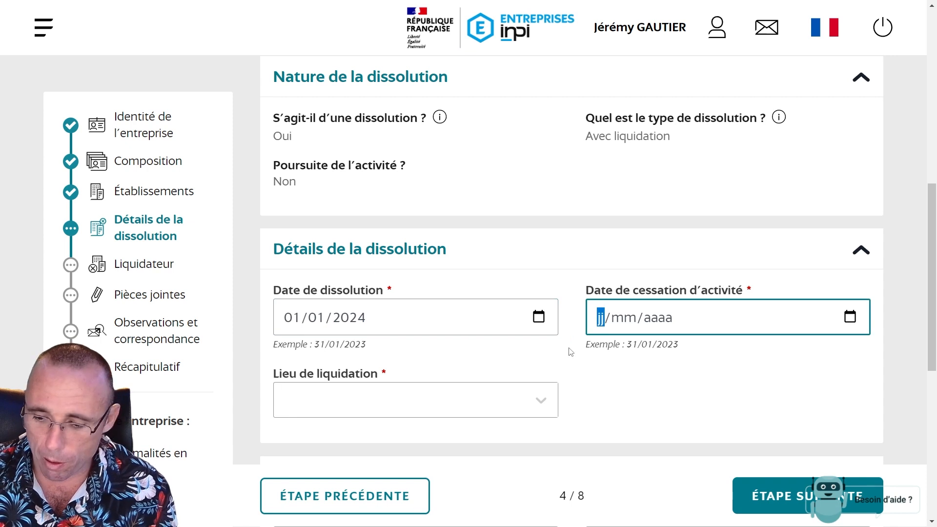
pyautogui.write('01012024')
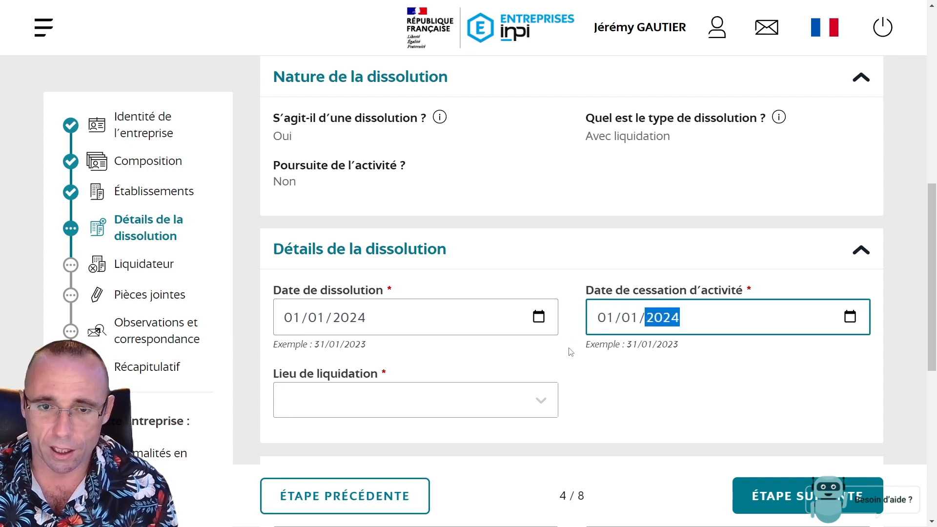
pyautogui.click(412, 405)
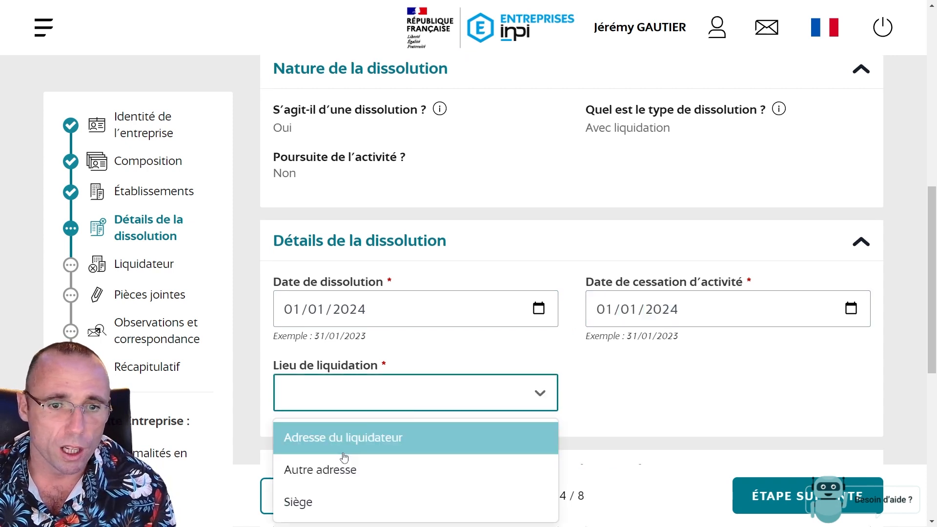
pyautogui.click(354, 436)
pyautogui.scroll(-5, 297, 207)
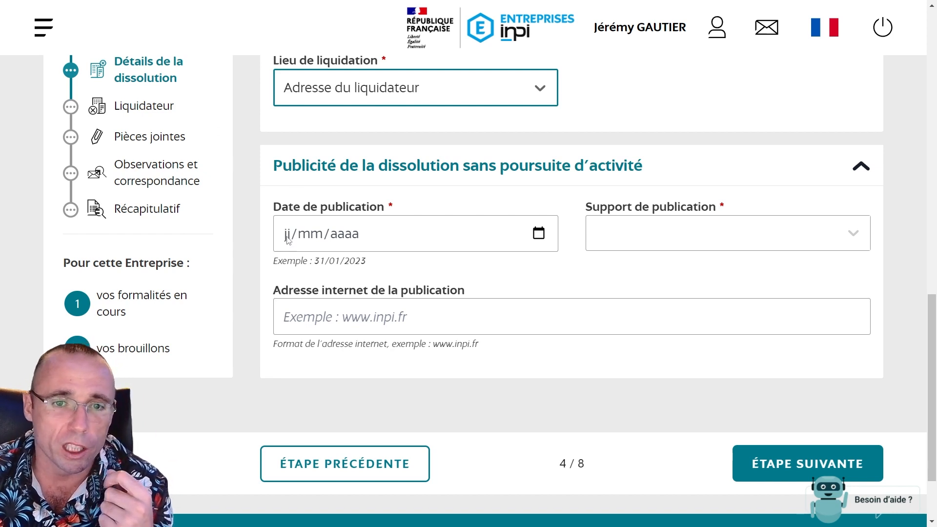
# Enter publication date 29/12/2023, outlet affiches.fr and web address affiches.fr, then proceed
pyautogui.click(288, 239)
pyautogui.click(326, 310)
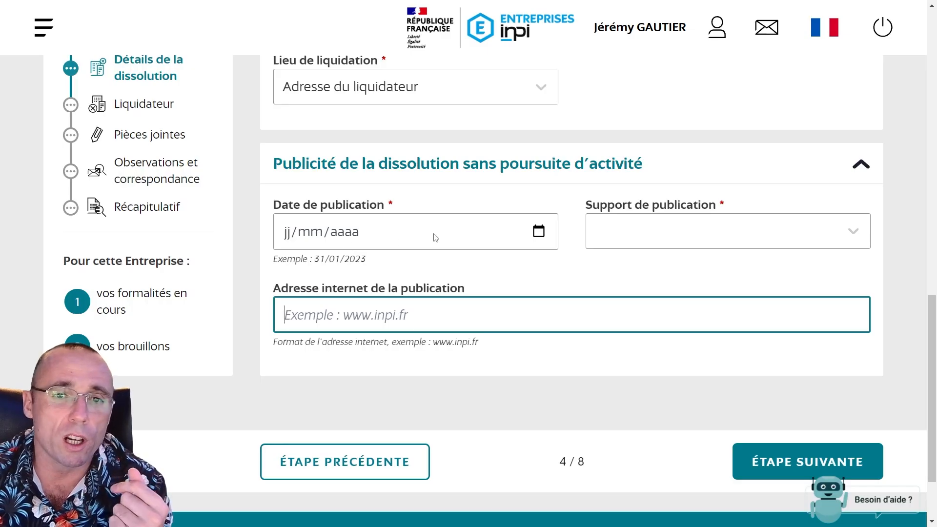
pyautogui.click(477, 246)
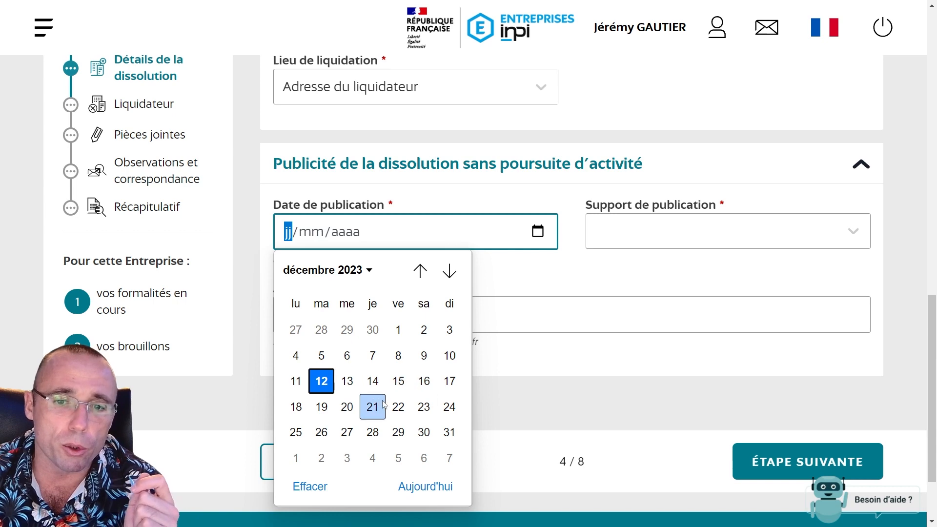
pyautogui.click(398, 433)
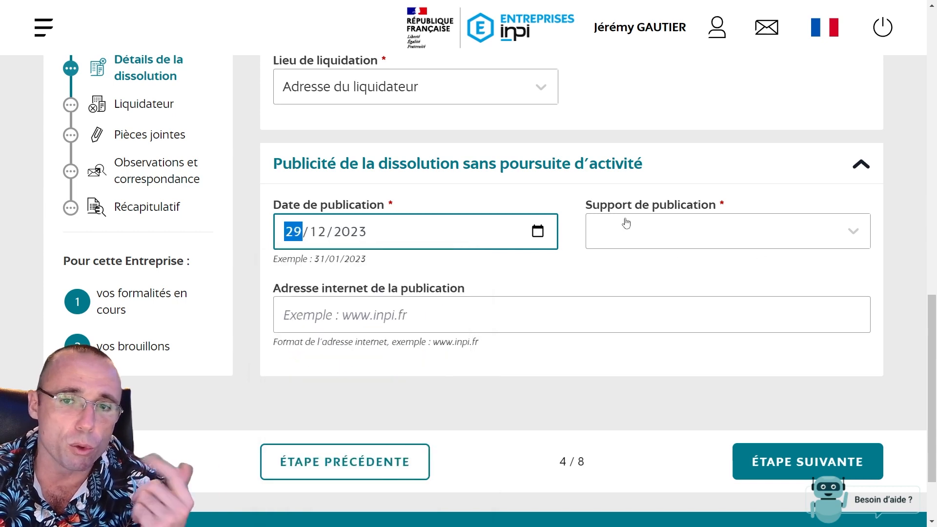
pyautogui.click(692, 240)
pyautogui.scroll(-5, 647, 374)
pyautogui.scroll(-5, 647, 374)
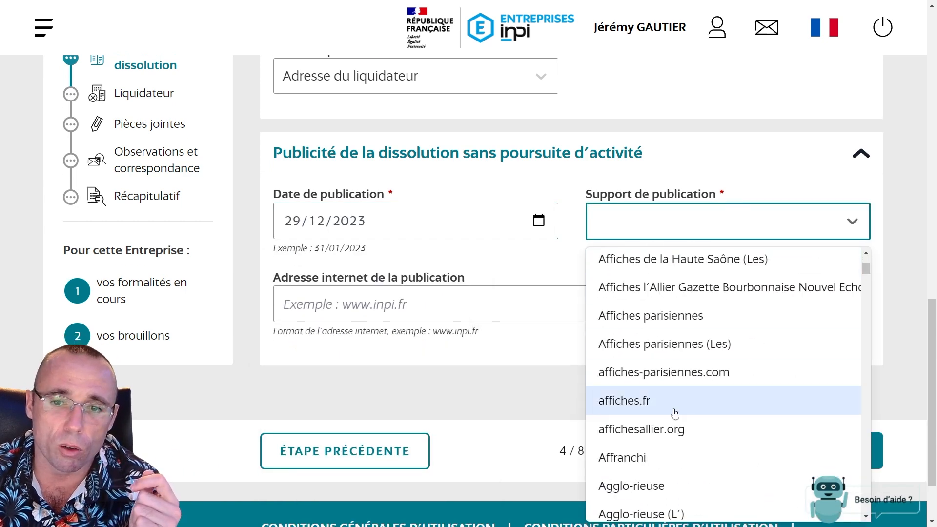
pyautogui.click(663, 397)
pyautogui.press('Tab')
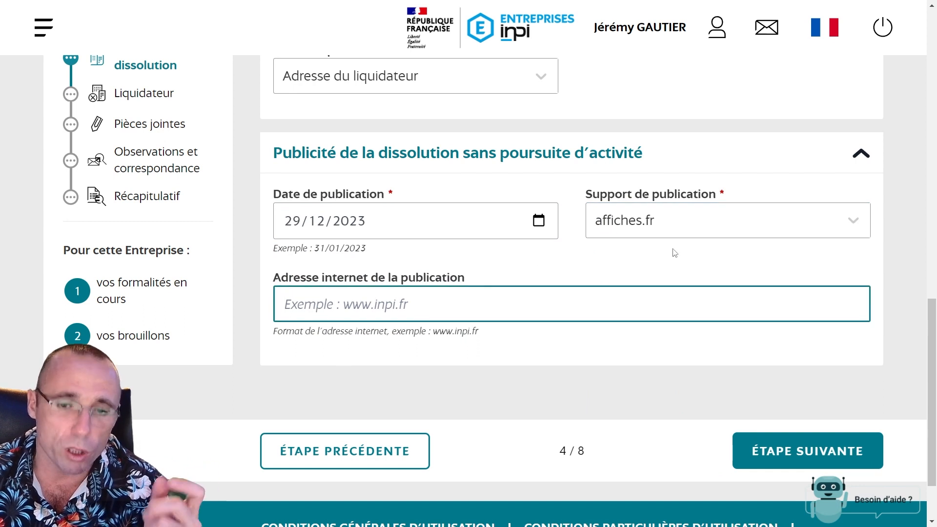
pyautogui.write('affiches.fr')
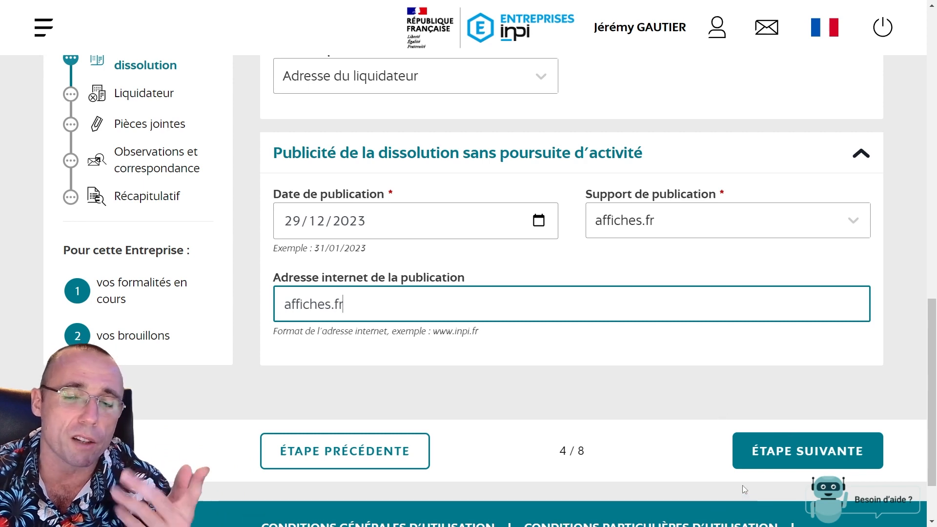
pyautogui.click(786, 453)
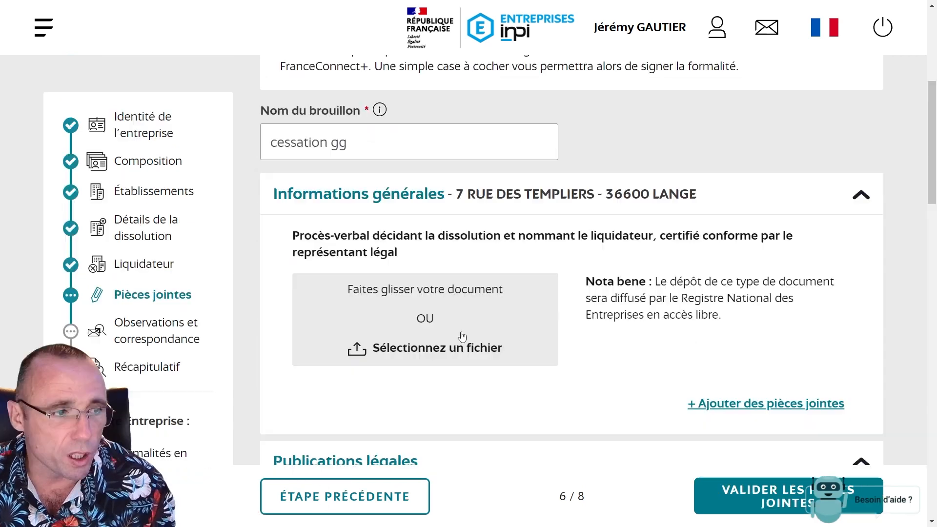
# Zoom out and review the liquidator and attachments steps
pyautogui.hotkey('ctrl', '-')
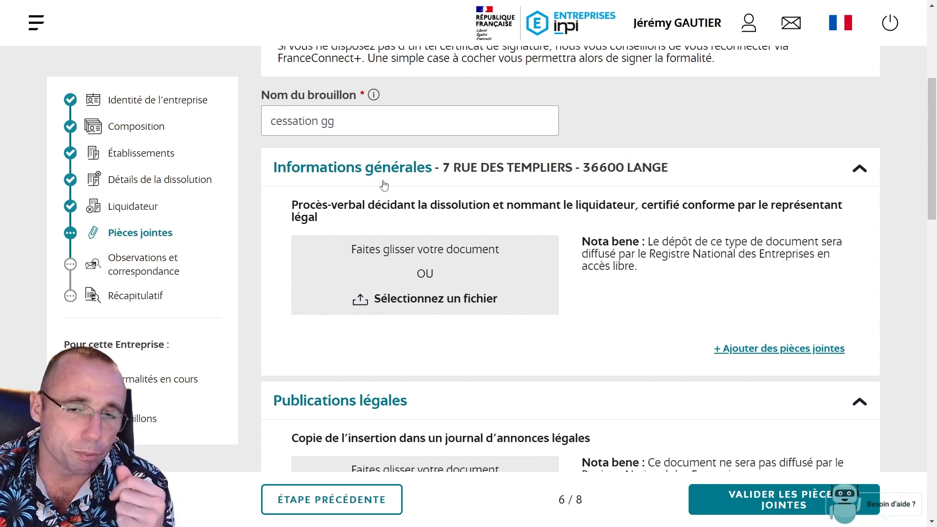
pyautogui.scroll(-3, 467, 336)
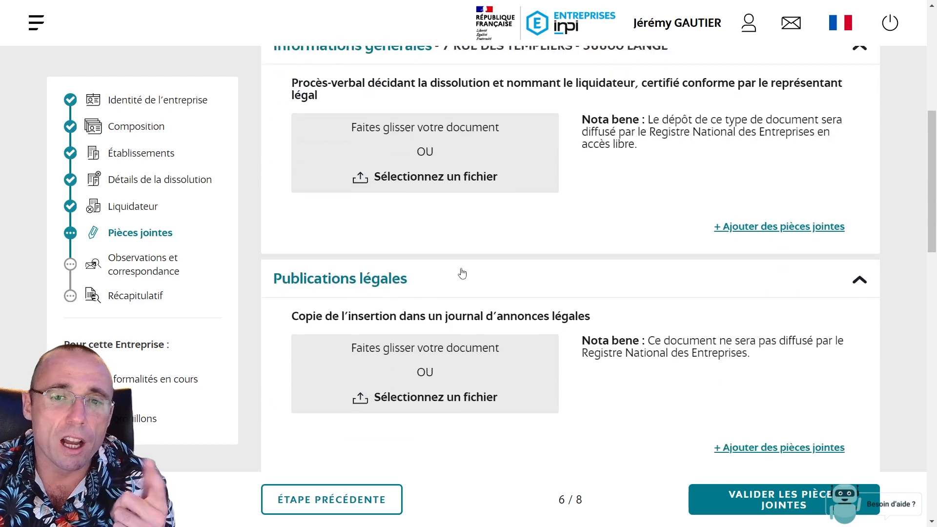
pyautogui.scroll(-3, 450, 241)
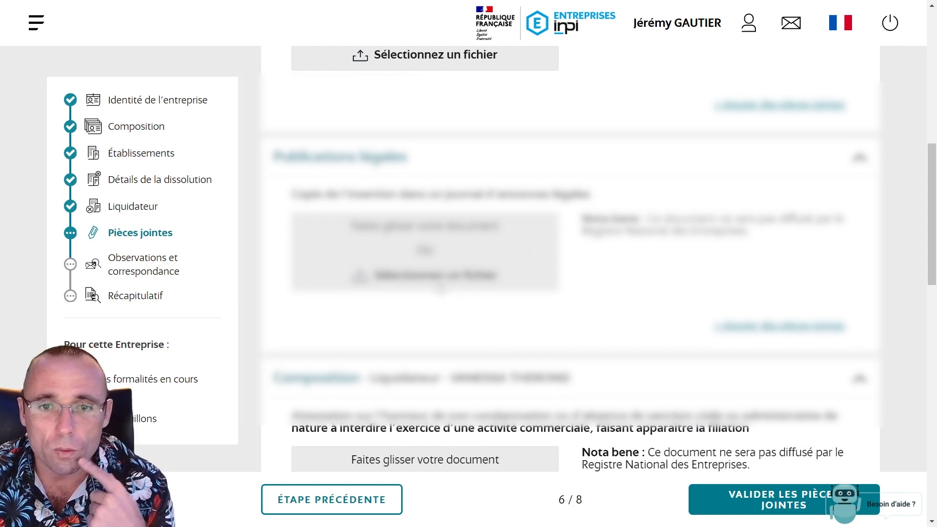
pyautogui.scroll(-3, 570, 259)
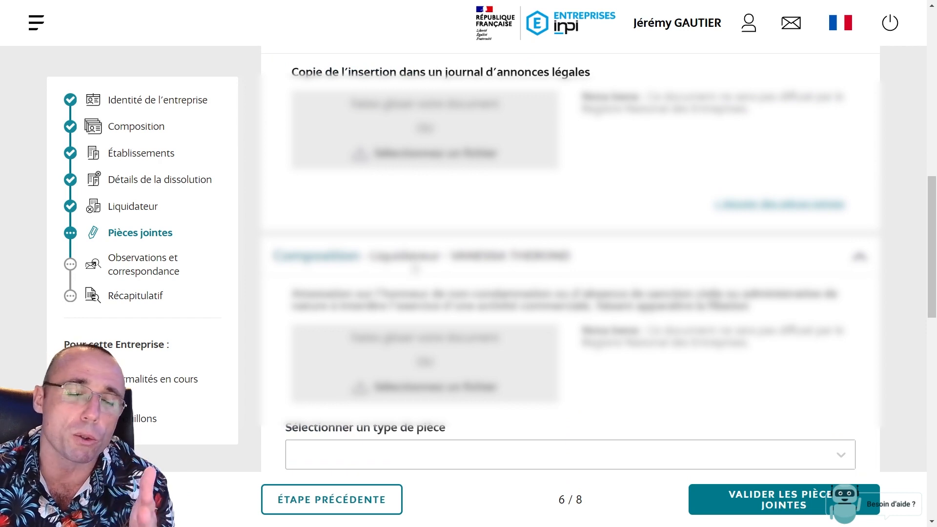
pyautogui.scroll(2, 429, 264)
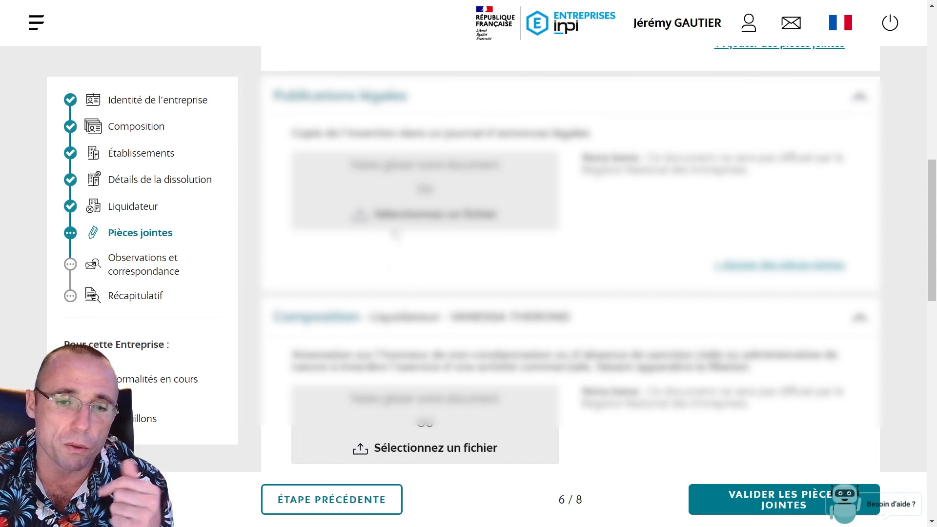
pyautogui.scroll(-2, 412, 274)
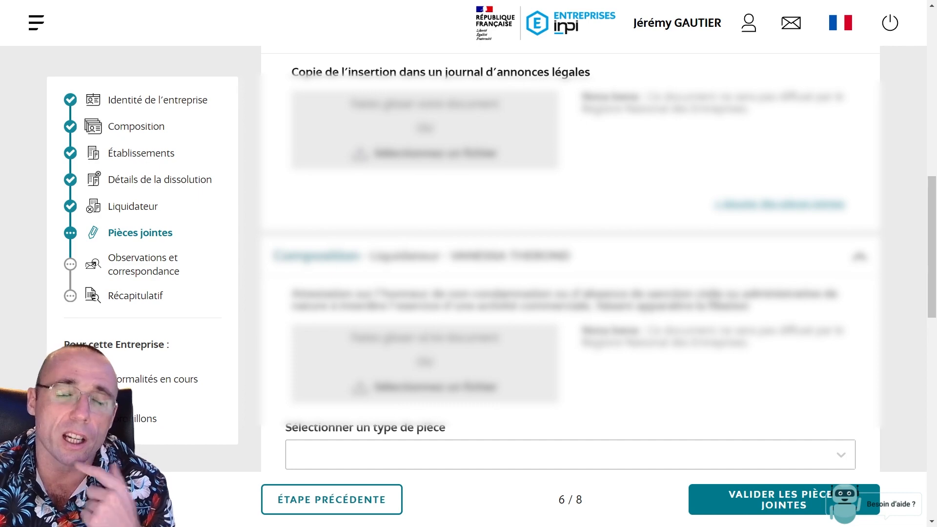
pyautogui.scroll(-5, 570, 258)
pyautogui.scroll(-4, 314, 272)
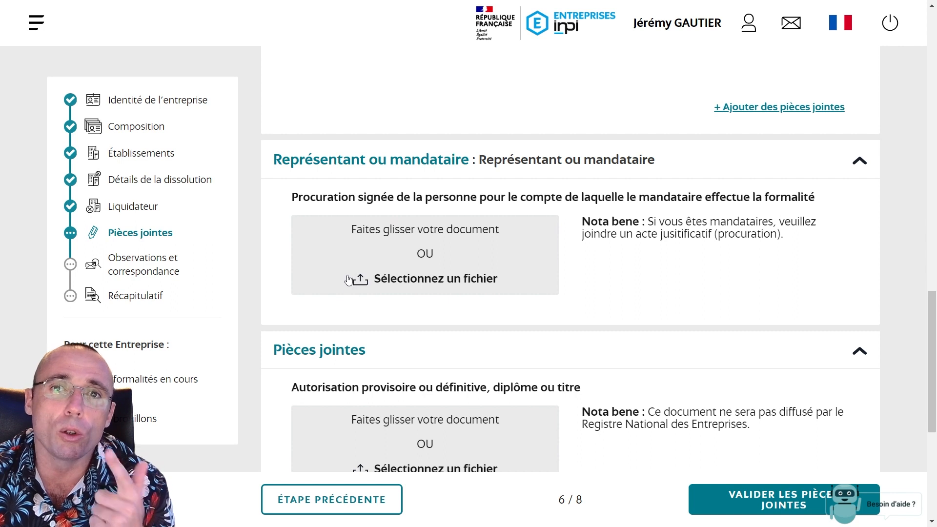
pyautogui.scroll(-3, 345, 285)
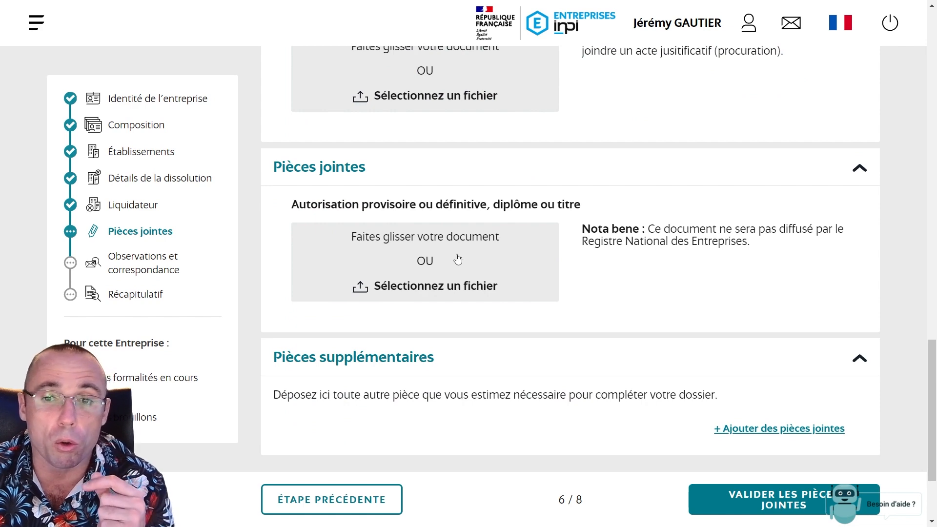
pyautogui.scroll(-2, 439, 349)
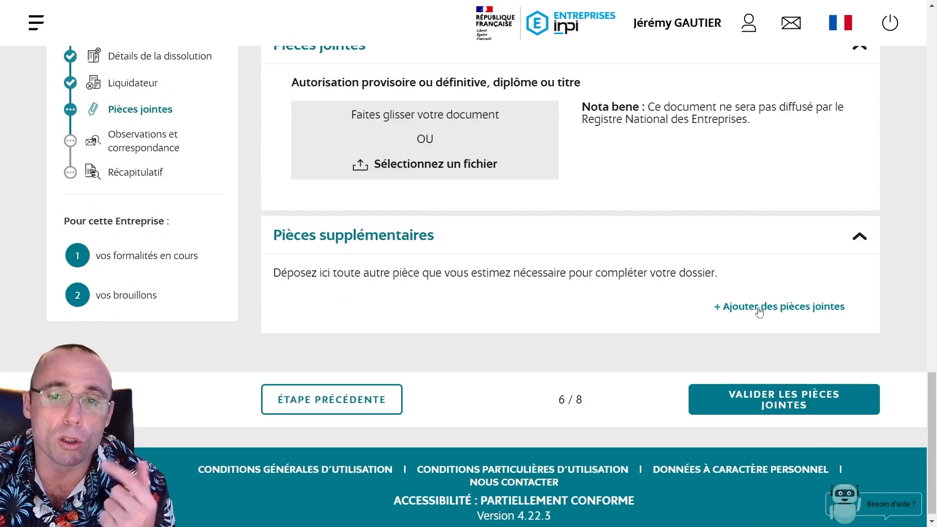
# Add a supplementary attachment slot, validate attachments, and continue through observations to the Récapitulatif
pyautogui.click(744, 309)
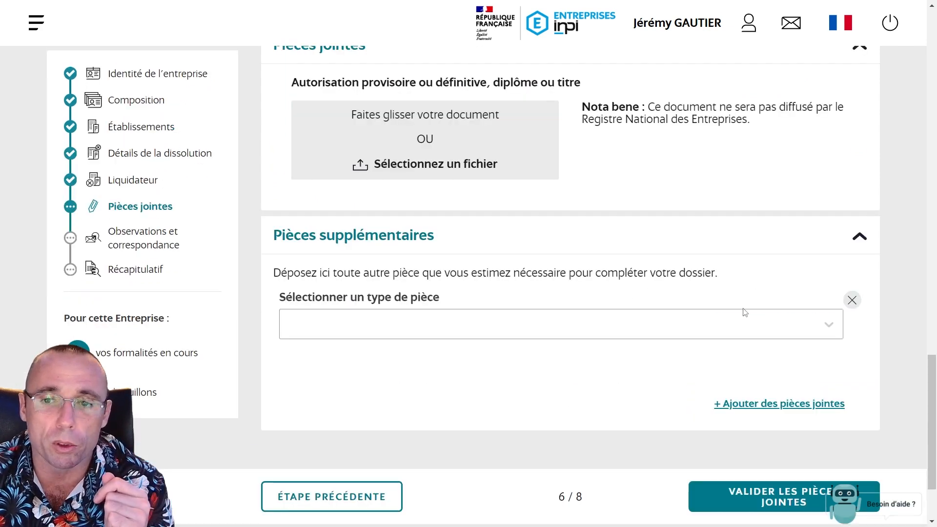
pyautogui.click(467, 336)
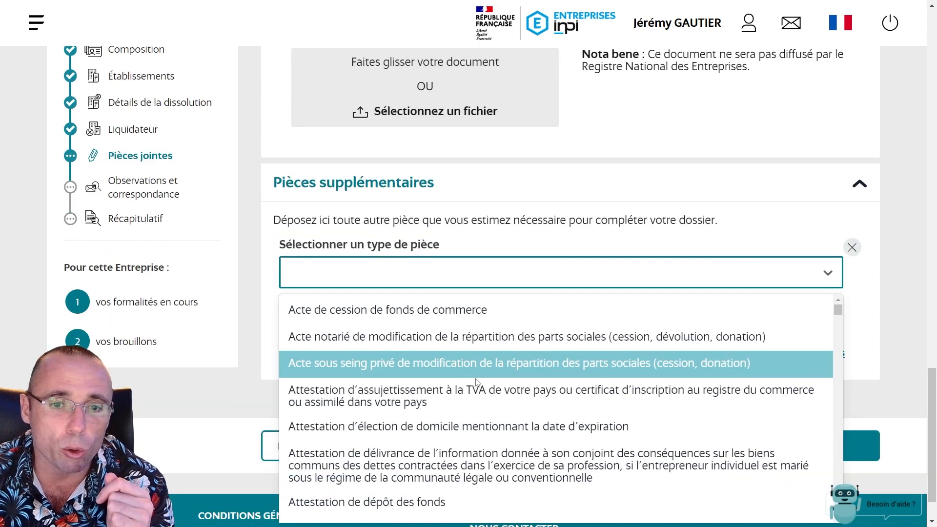
pyautogui.click(698, 195)
pyautogui.click(757, 388)
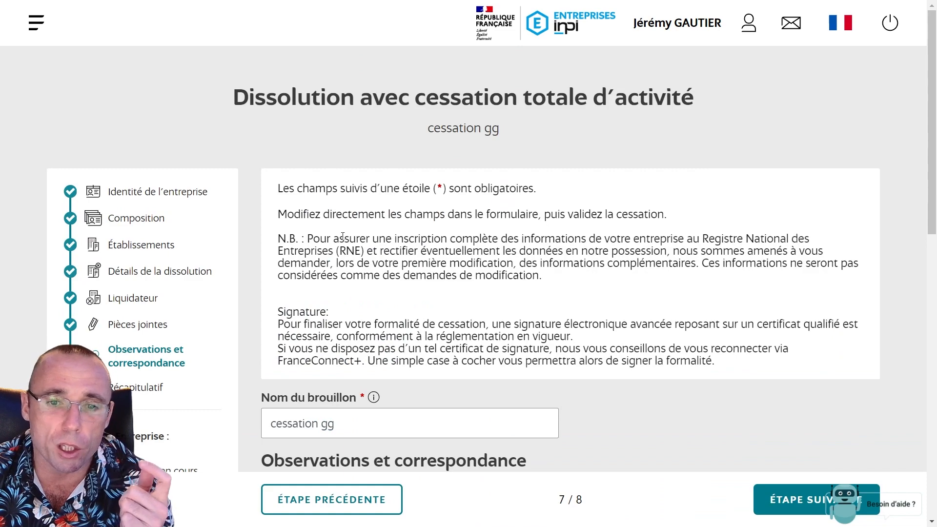
pyautogui.scroll(-12, 343, 236)
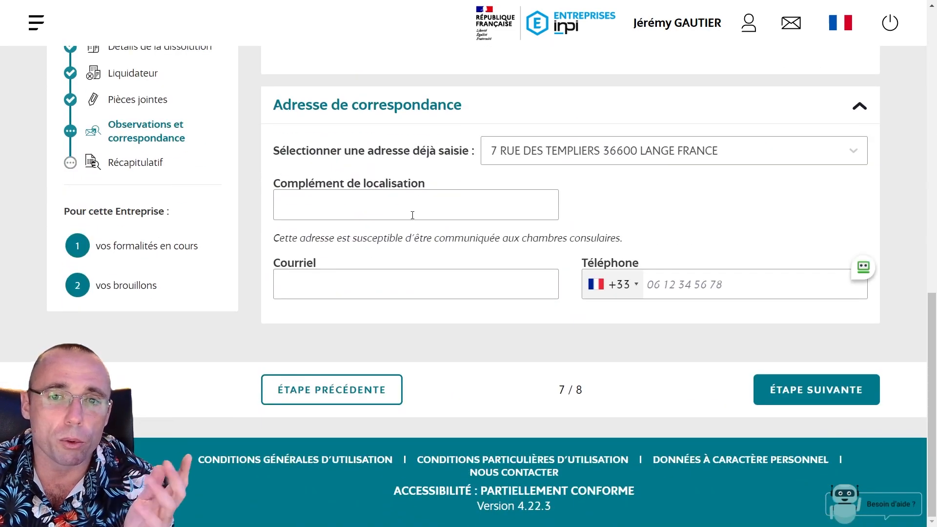
pyautogui.click(813, 393)
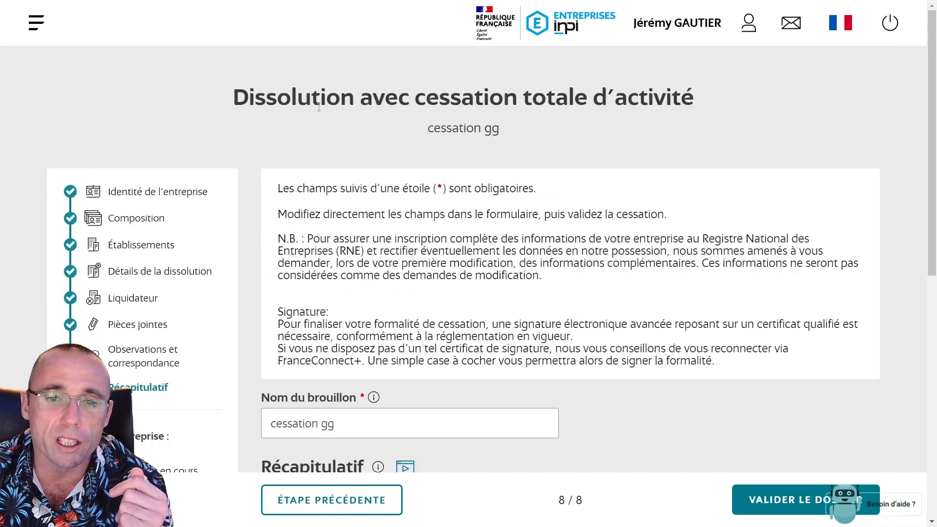
# Expand Identité de l'entreprise, Établissements and Détails de la cessation in the recap and read through them
pyautogui.scroll(-5, 419, 220)
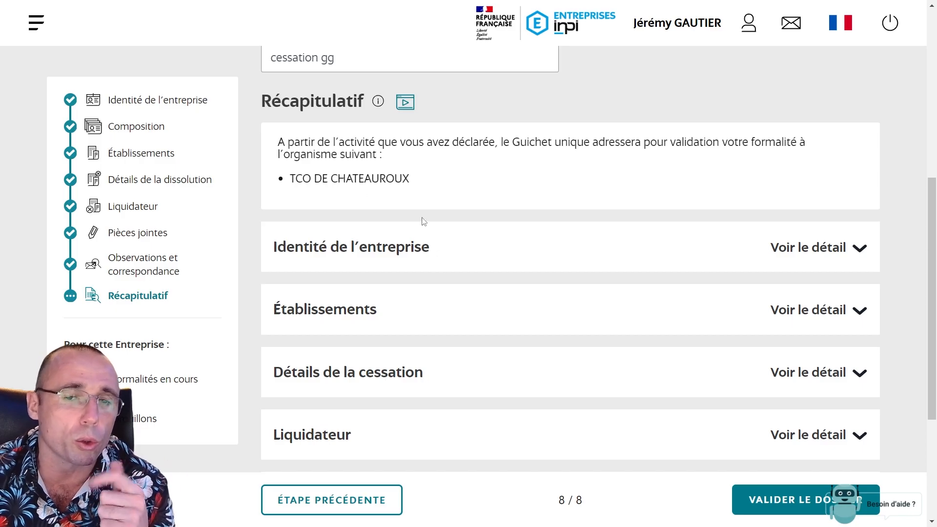
pyautogui.click(471, 232)
pyautogui.scroll(-3, 440, 239)
pyautogui.click(403, 283)
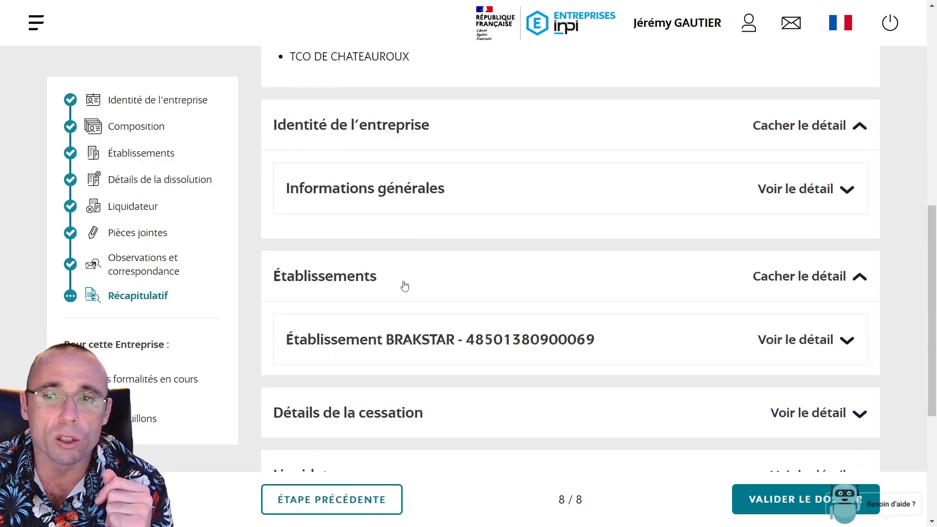
pyautogui.click(841, 186)
pyautogui.scroll(-10, 535, 242)
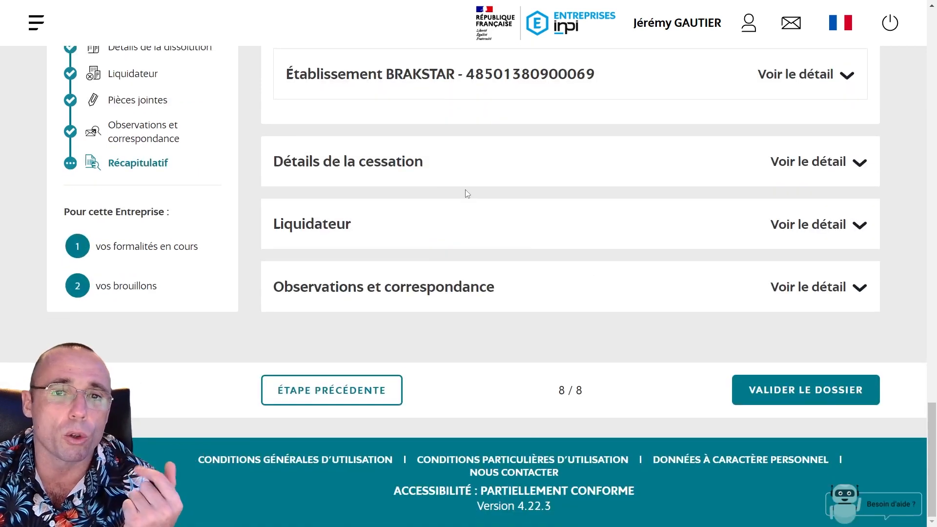
pyautogui.click(414, 159)
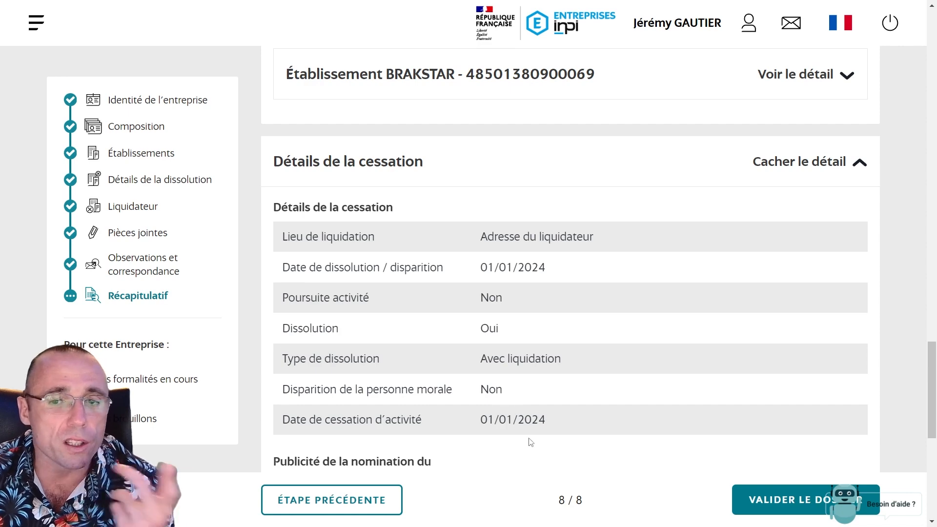
pyautogui.scroll(-2, 530, 442)
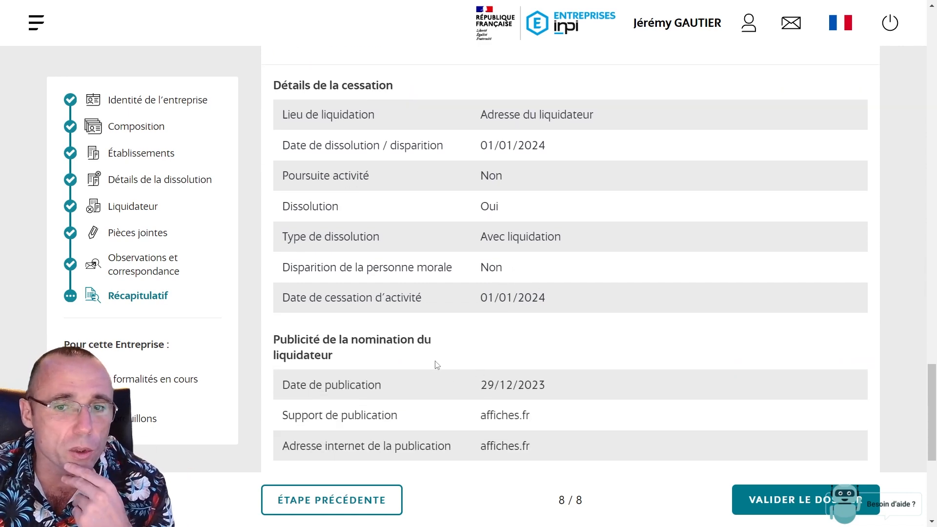
pyautogui.scroll(-2, 437, 365)
pyautogui.scroll(-3, 478, 293)
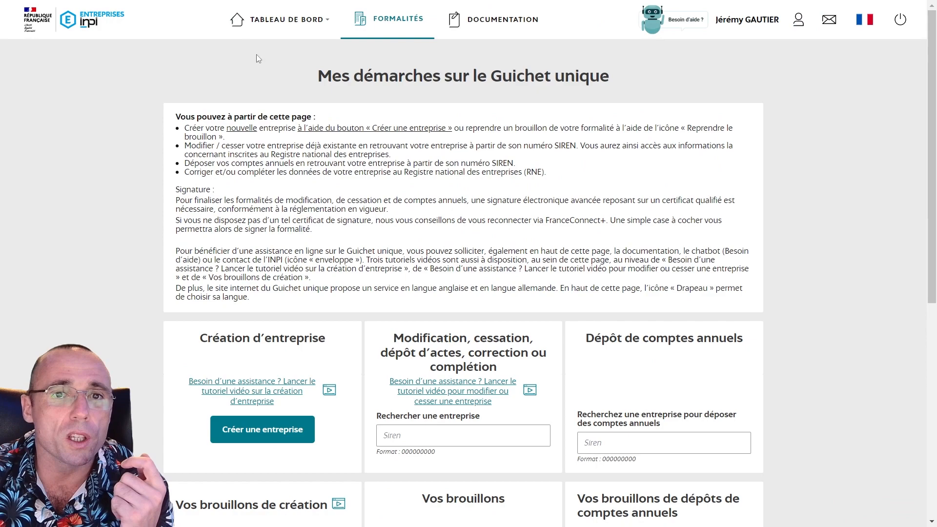
# Enlarge the page and go to the État d'avancement des formalités overview
pyautogui.moveTo(256, 26)
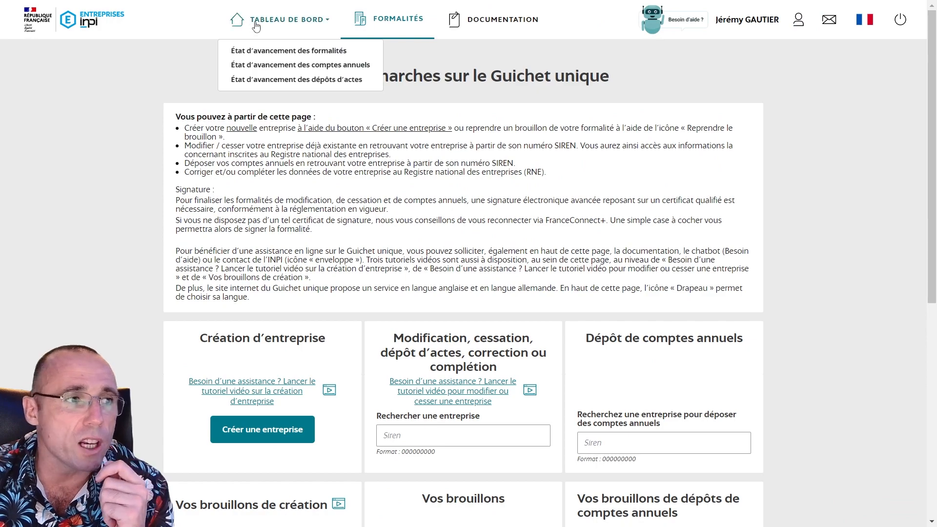
pyautogui.hotkey('ctrl', '+')
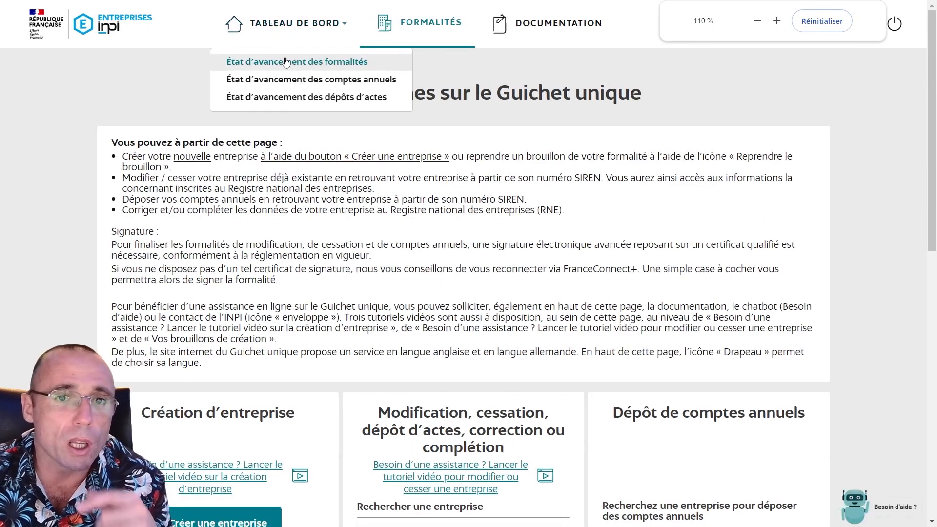
pyautogui.click(256, 68)
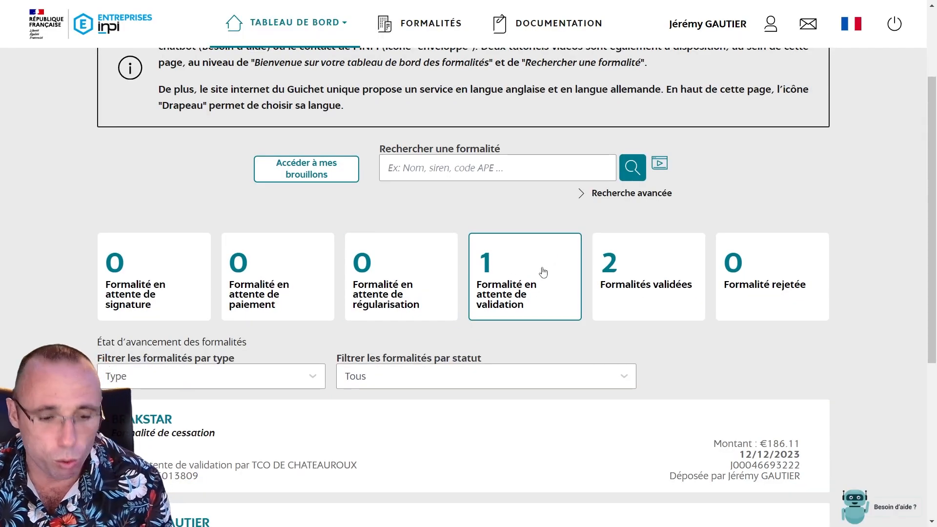
# Filter to 'Formalité en attente de validation' and open BRAKSTAR's cessation formality
pyautogui.hotkey('ctrl', '+')
pyautogui.click(520, 315)
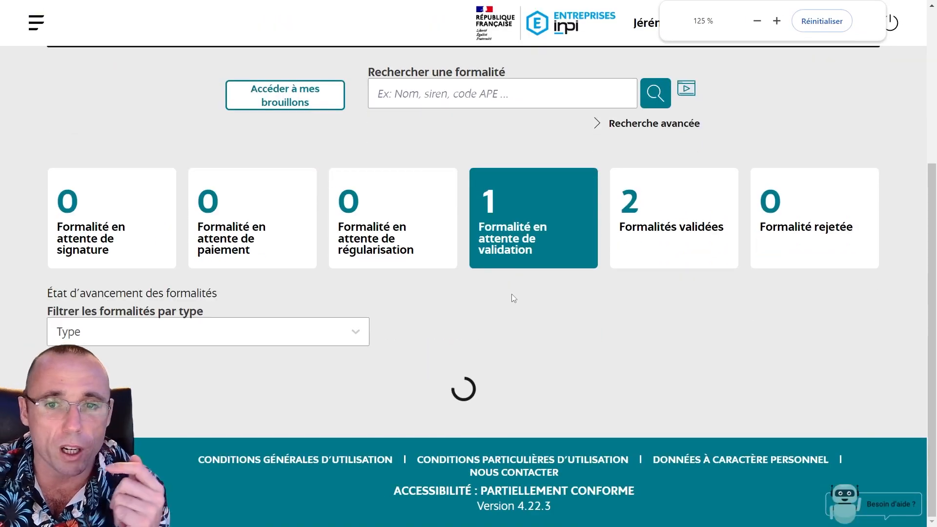
pyautogui.scroll(-2, 511, 294)
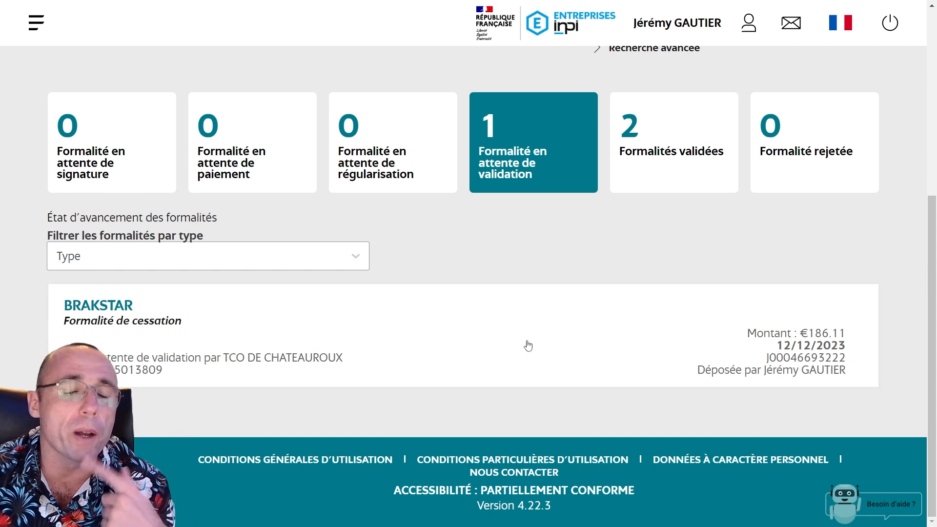
pyautogui.click(471, 336)
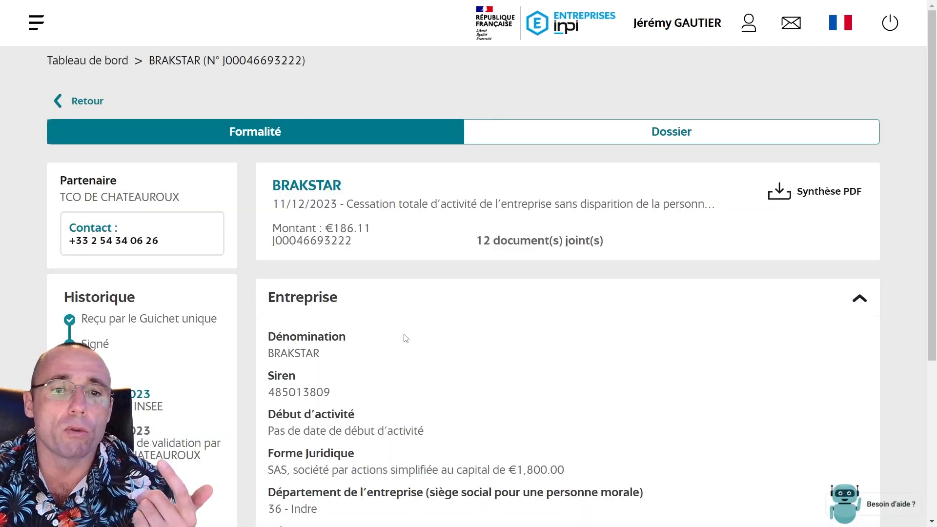
# Review the BRAKSTAR formality's Entreprise section, then switch to its Dossier tab
pyautogui.scroll(-4, 404, 338)
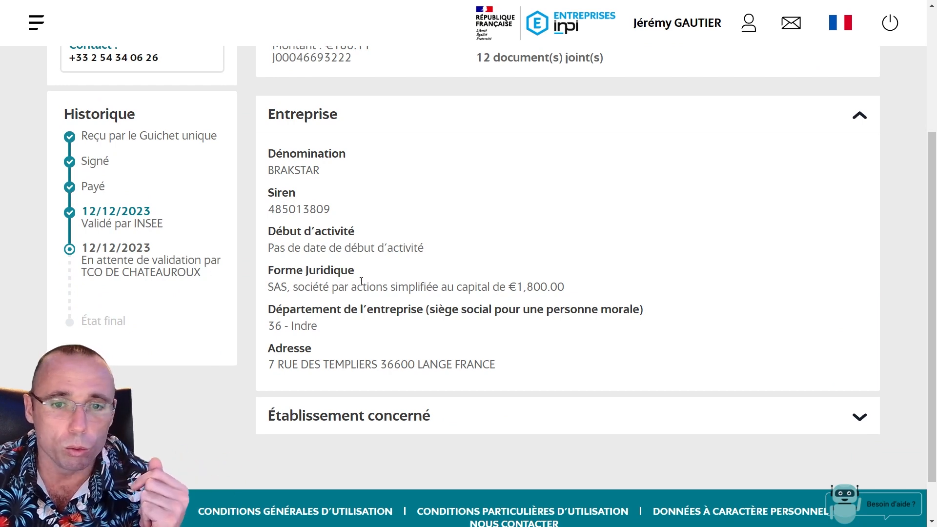
pyautogui.scroll(-2, 341, 361)
pyautogui.scroll(6, 376, 334)
pyautogui.hotkey('ctrl', '+')
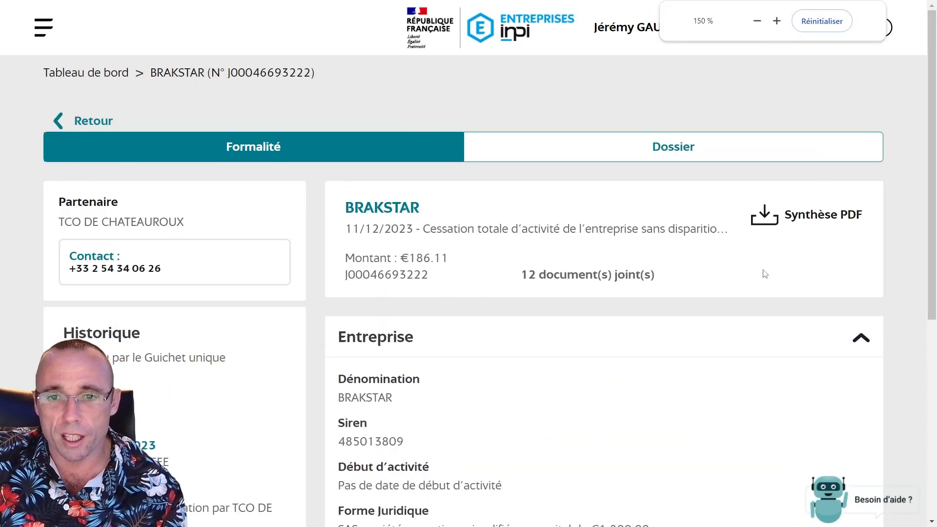
pyautogui.hotkey('ctrl', '+')
pyautogui.hotkey('ctrl', '+')
pyautogui.click(648, 143)
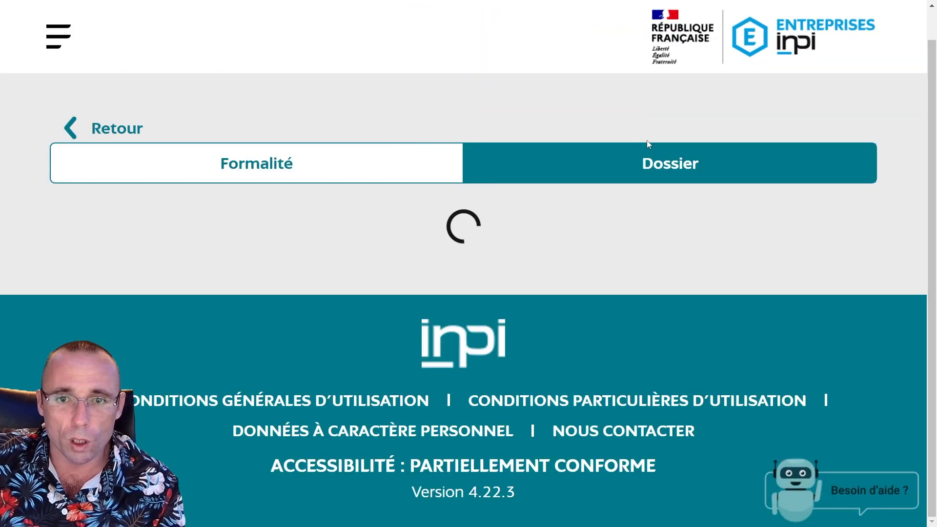
# Scroll through the Dossier files: synthèse, reçu de paiement and pièces justificatives
pyautogui.hotkey('ctrl', '-')
pyautogui.hotkey('ctrl', '-')
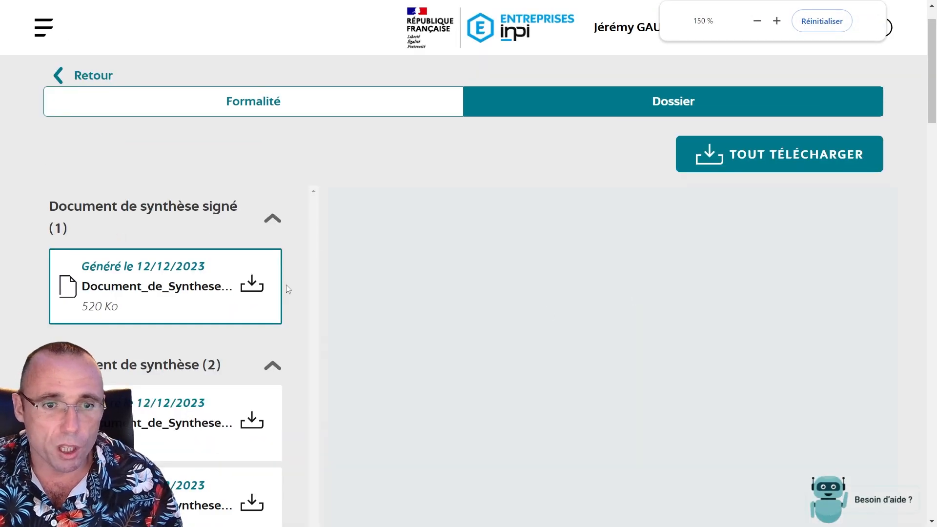
pyautogui.hotkey('ctrl', '+')
pyautogui.scroll(-5, 443, 278)
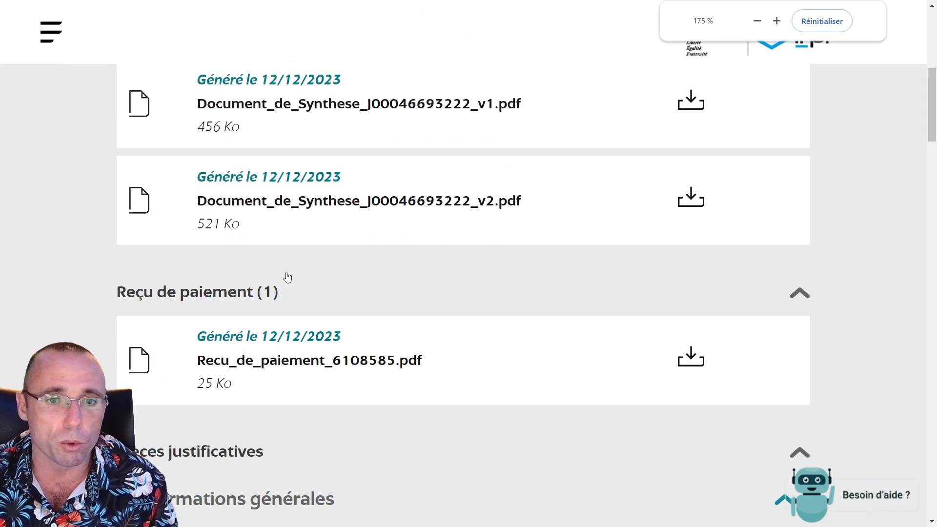
pyautogui.scroll(-2, 287, 277)
pyautogui.scroll(-4, 399, 263)
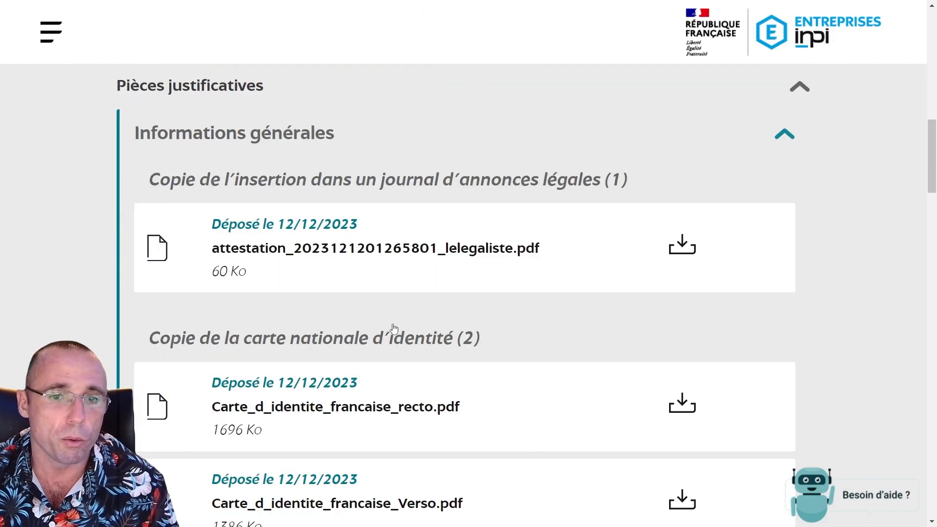
pyautogui.scroll(-2, 361, 306)
pyautogui.scroll(-2, 466, 264)
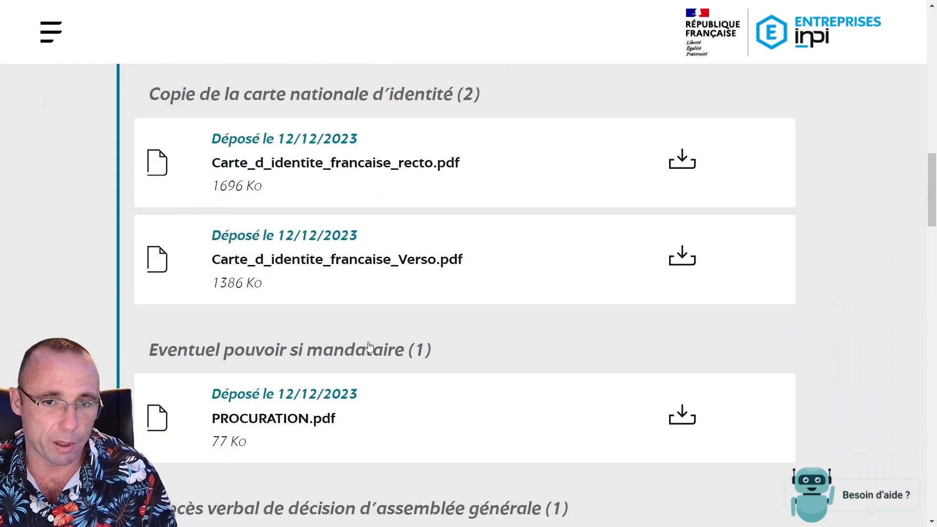
pyautogui.scroll(-2, 337, 287)
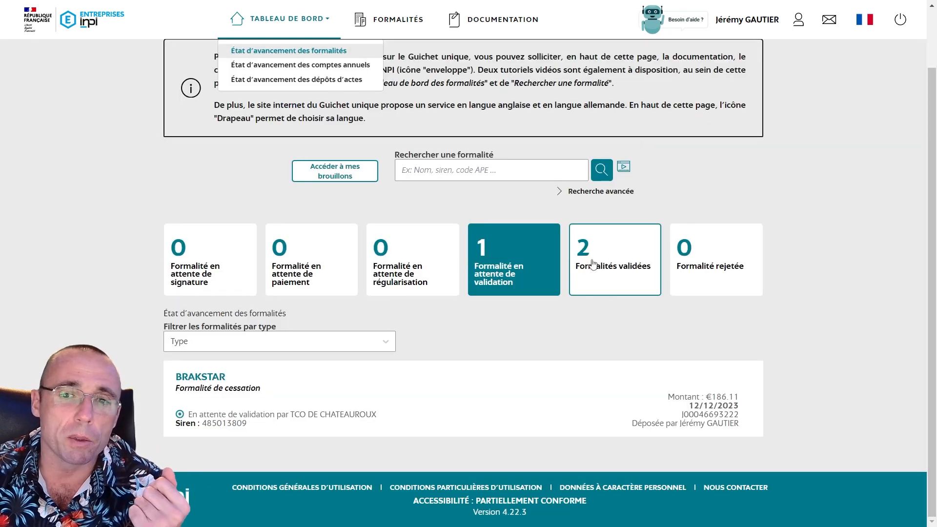
# Show the 'Formalités validées' list: one cessation and one creation, both validated by INSEE
pyautogui.click(593, 264)
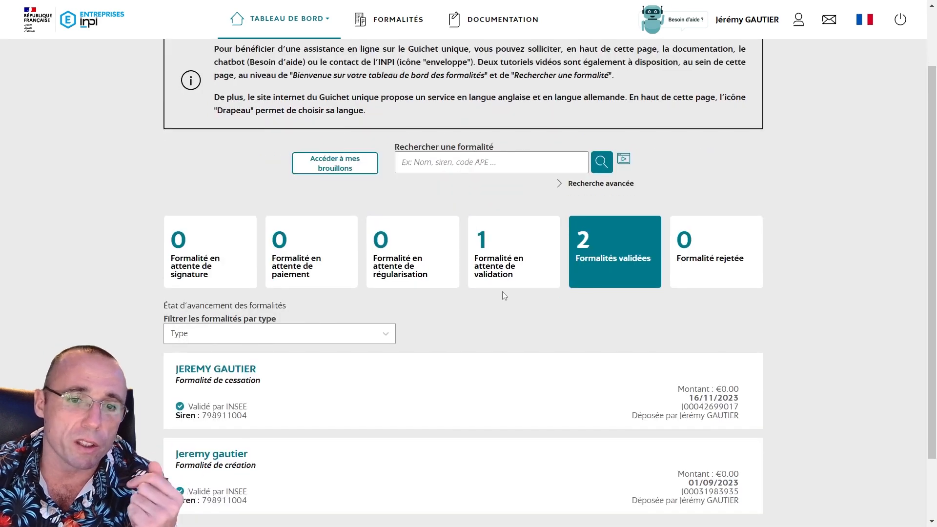
pyautogui.scroll(-2, 497, 290)
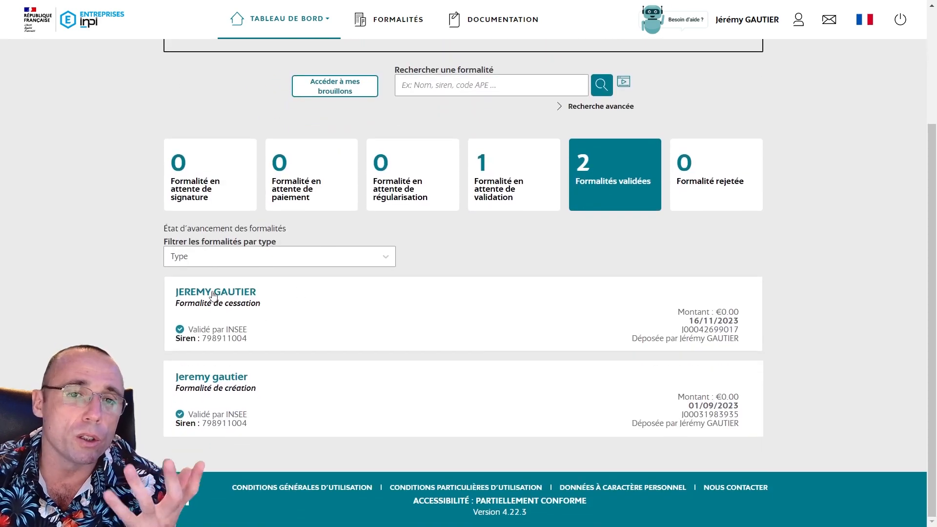